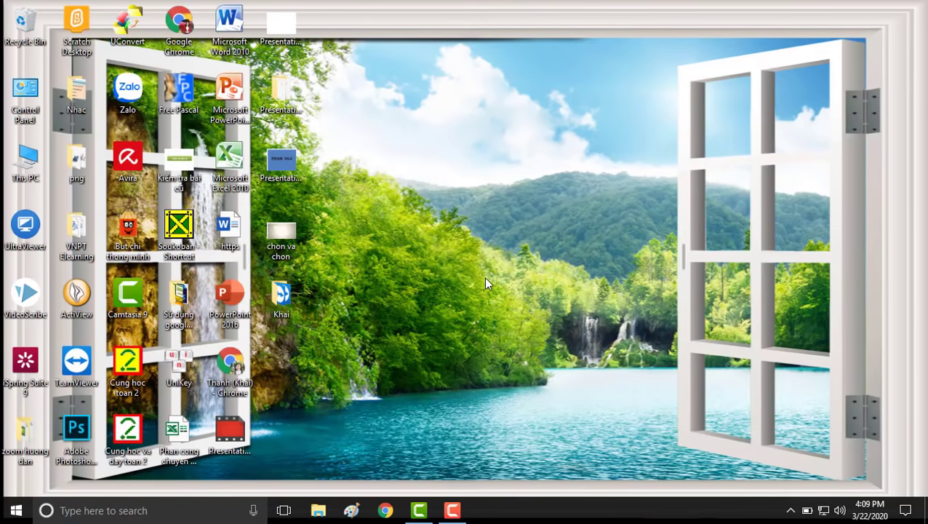
Step: Download the Zoom Client for Meetings installer from zoom.us/download to the desktop, then close Chrome
click(182, 26)
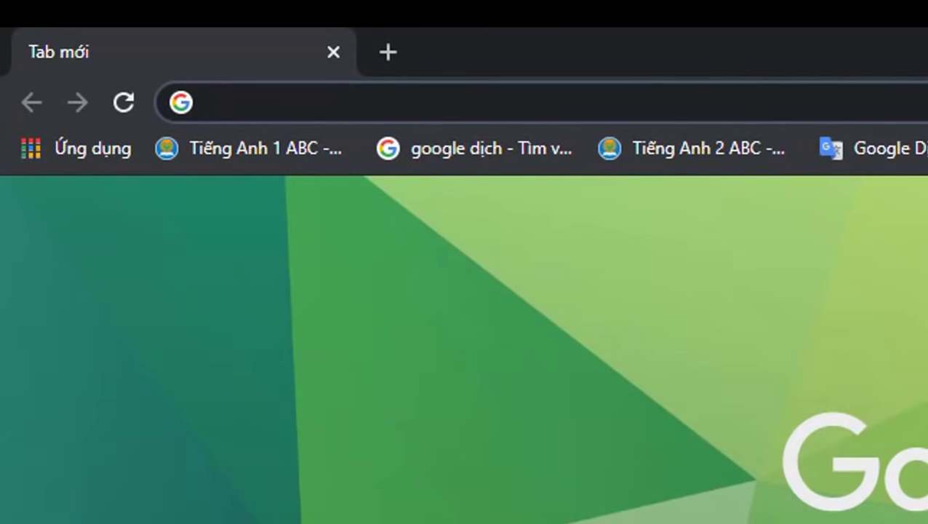
text(zoom.u)
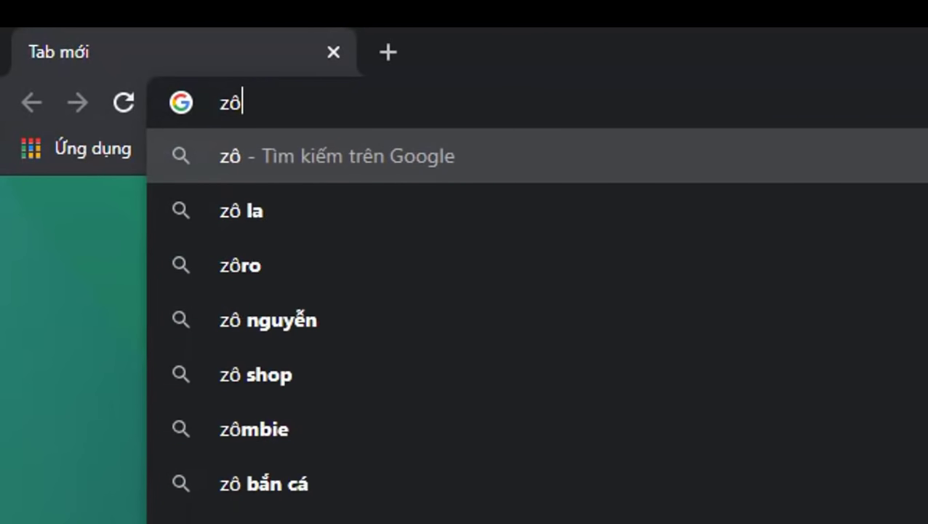
text(s)
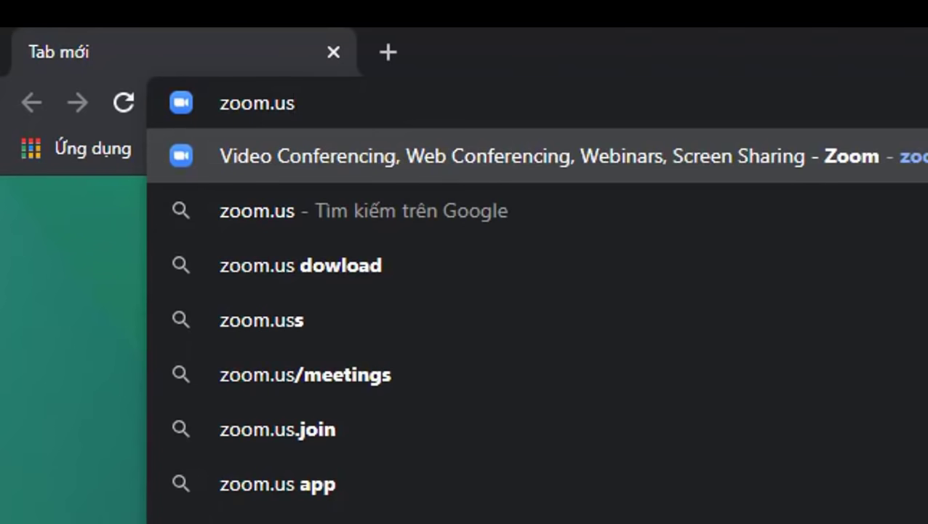
text(/do)
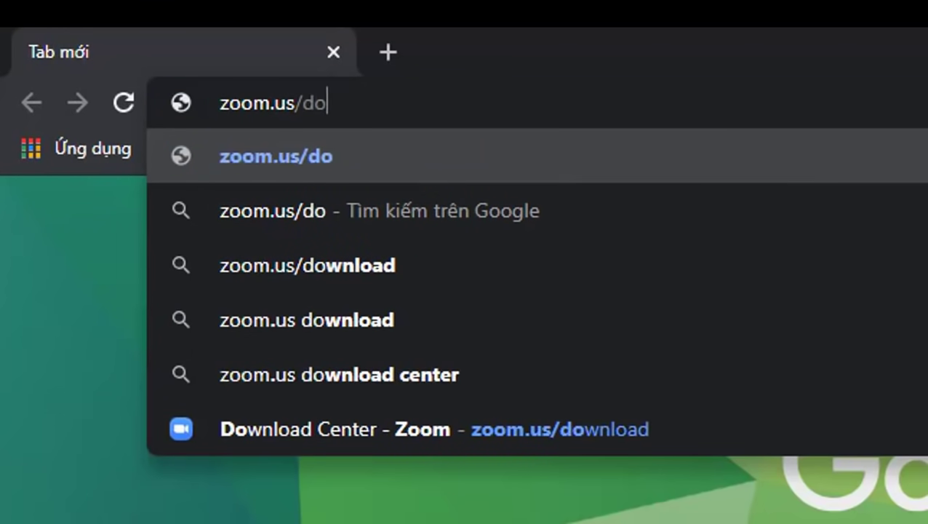
text(wnload)
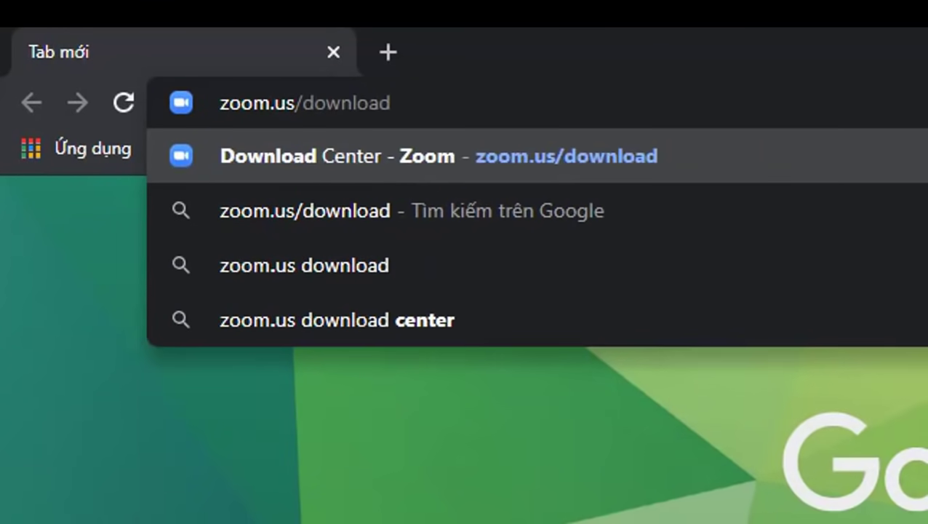
key(Return)
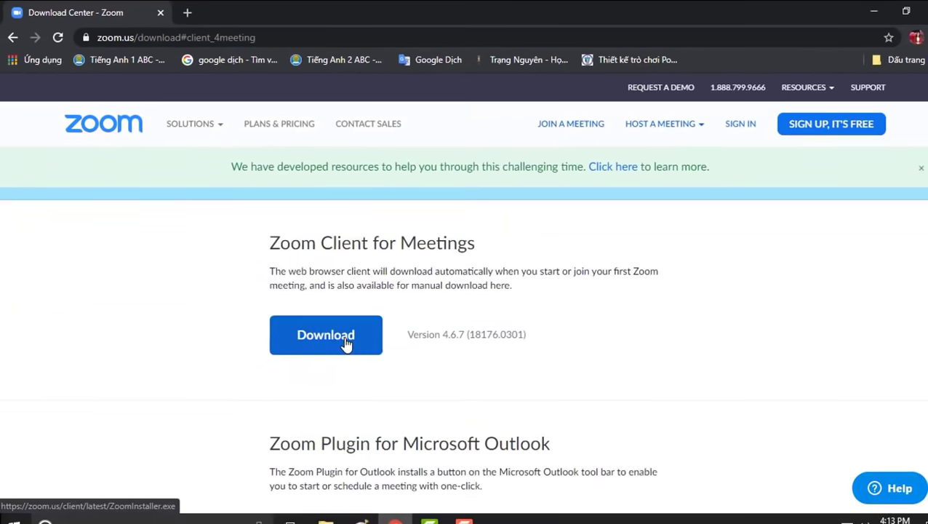
click(417, 504)
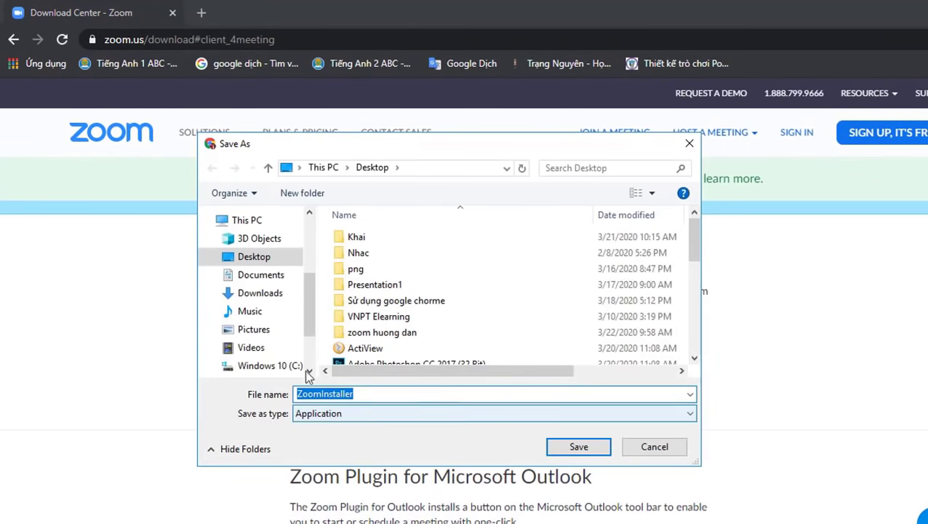
click(263, 259)
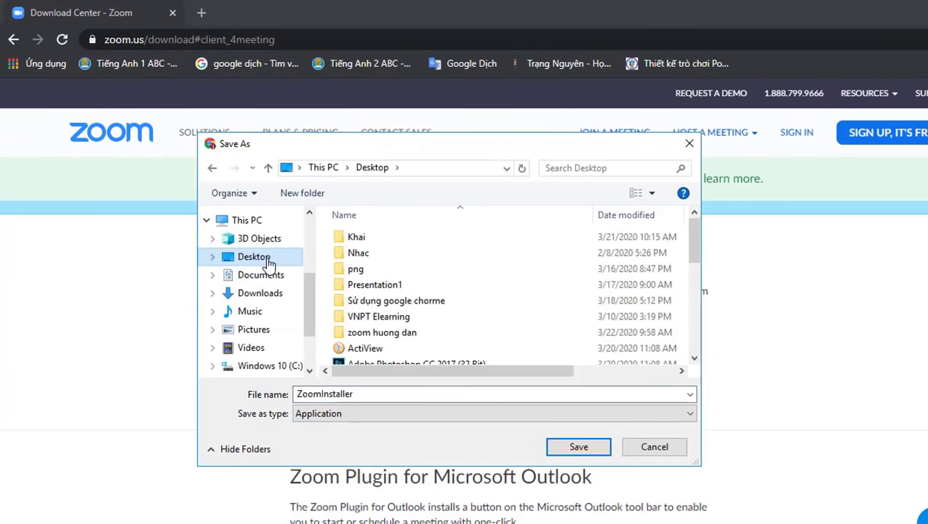
click(586, 449)
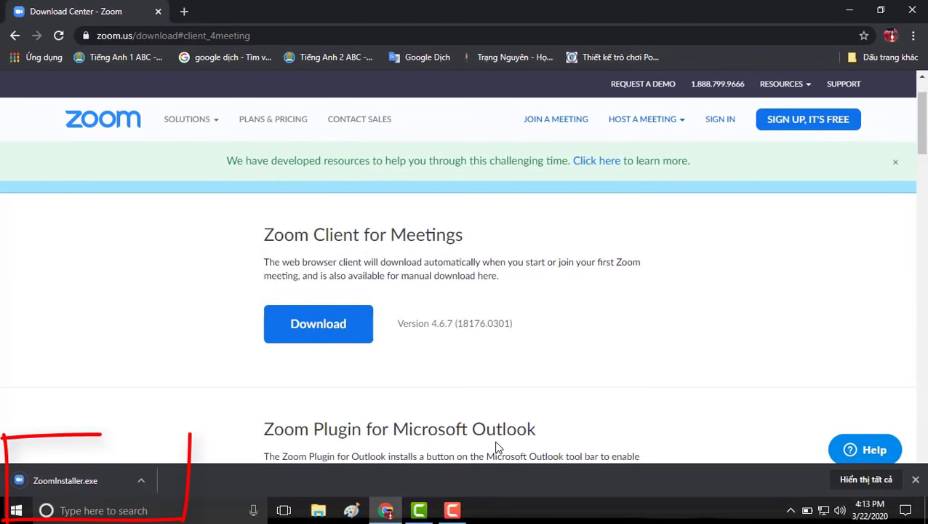
click(914, 10)
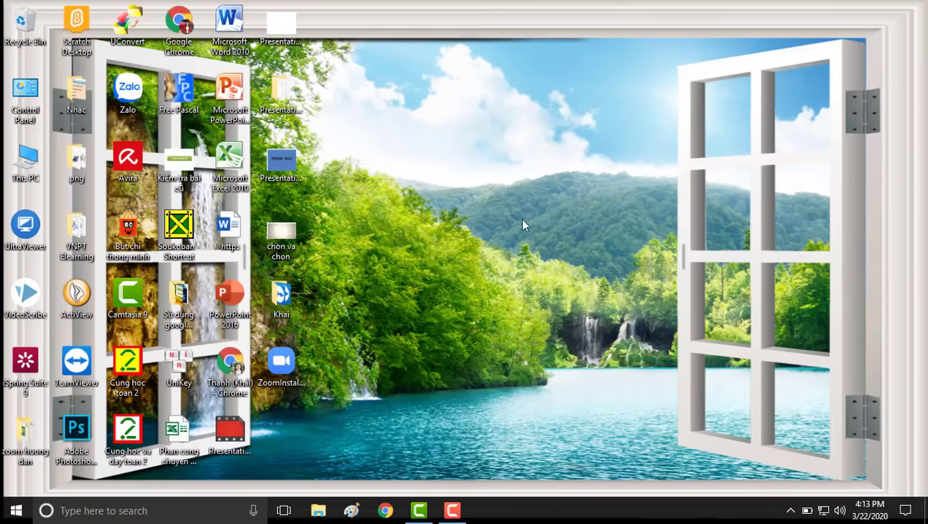
Step: Move the ZoomInstaller icon aside, run it to install Zoom 4.6.7, and close the launch window
drag(291, 360, 641, 89)
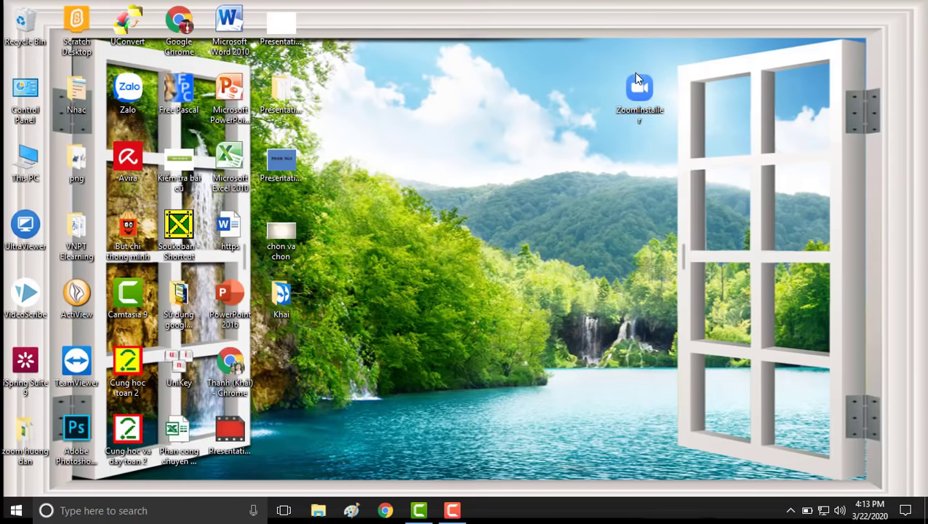
double_click(640, 92)
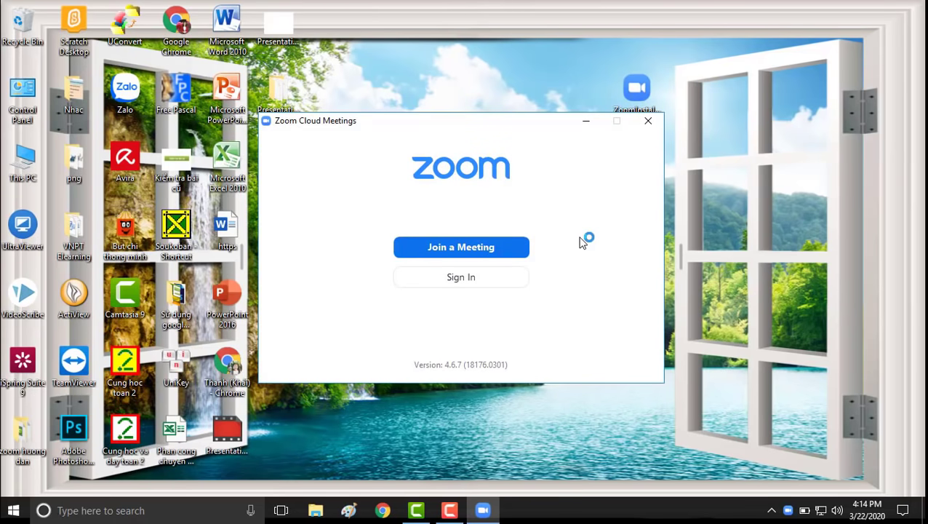
click(728, 145)
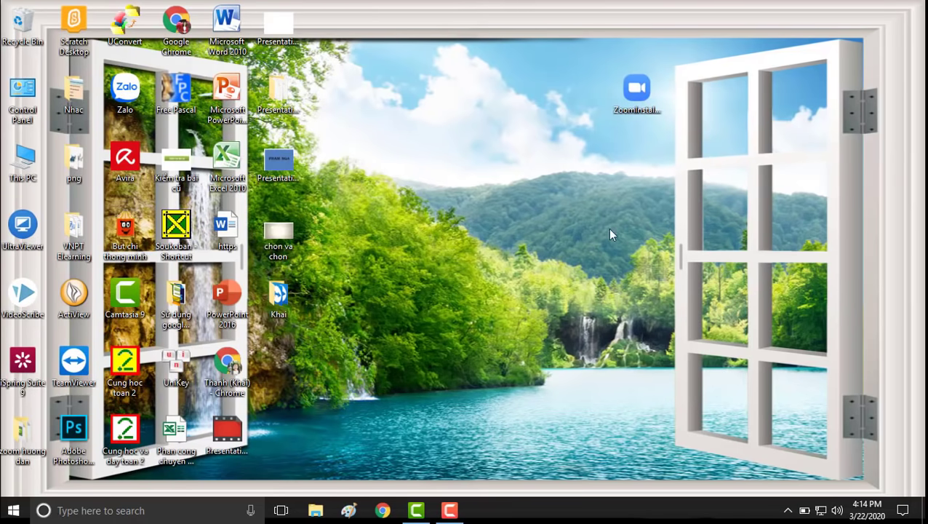
Step: Drag Start Zoom from the Start menu's Zoom folder onto the desktop as a shortcut
click(13, 512)
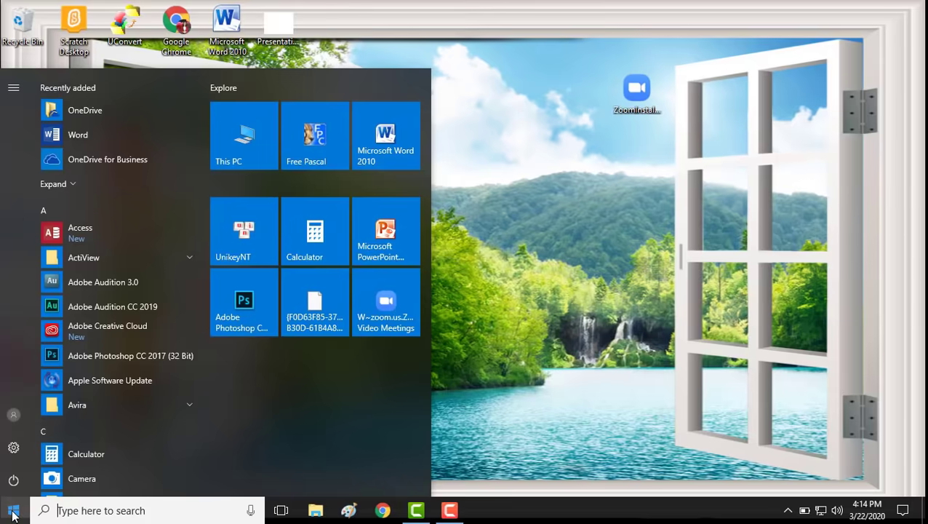
scroll(93, 353, down, 4)
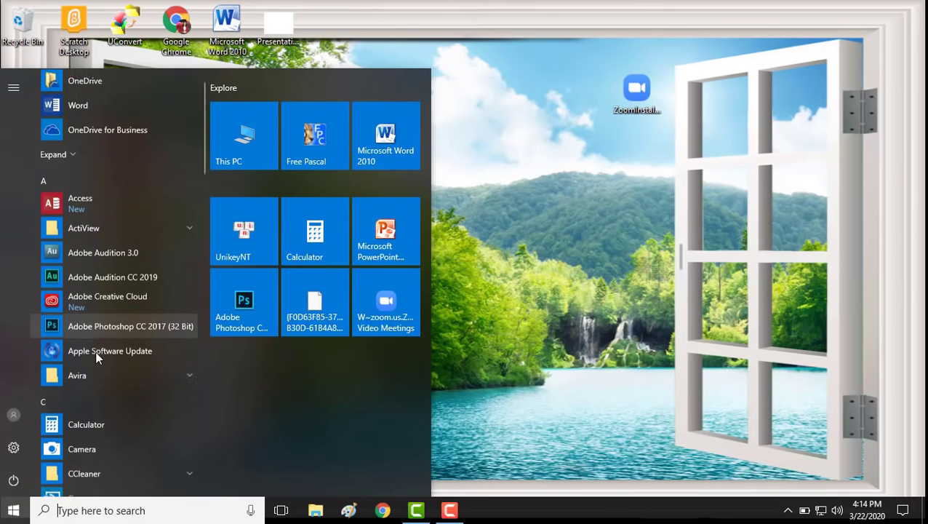
scroll(95, 355, up, 4)
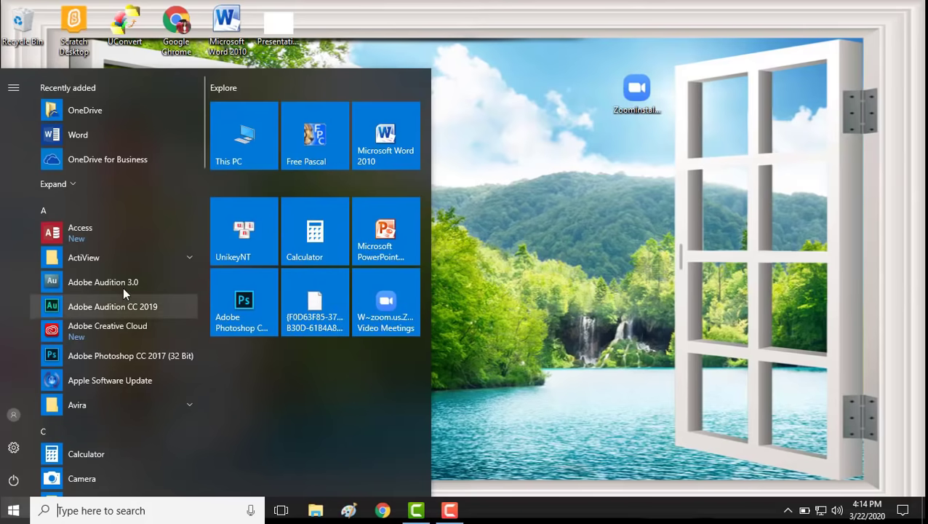
scroll(115, 281, down, 15)
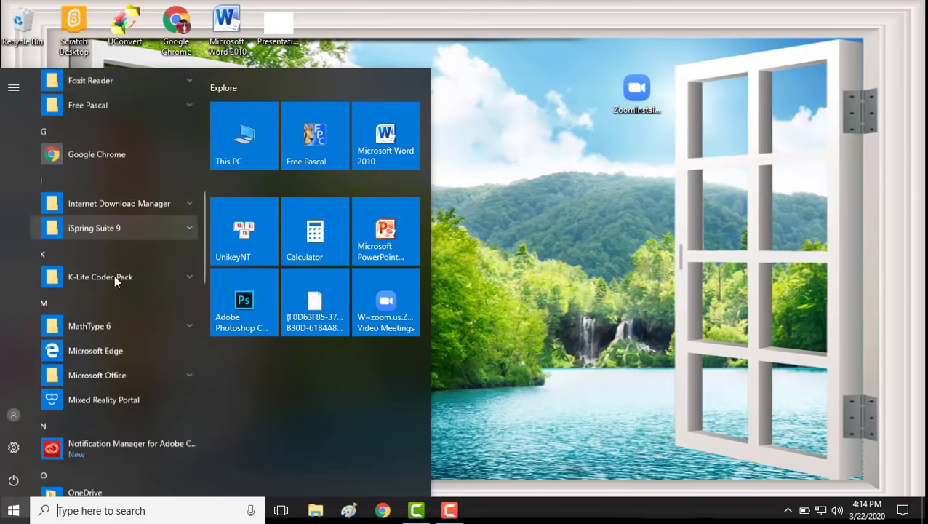
scroll(114, 281, down, 5)
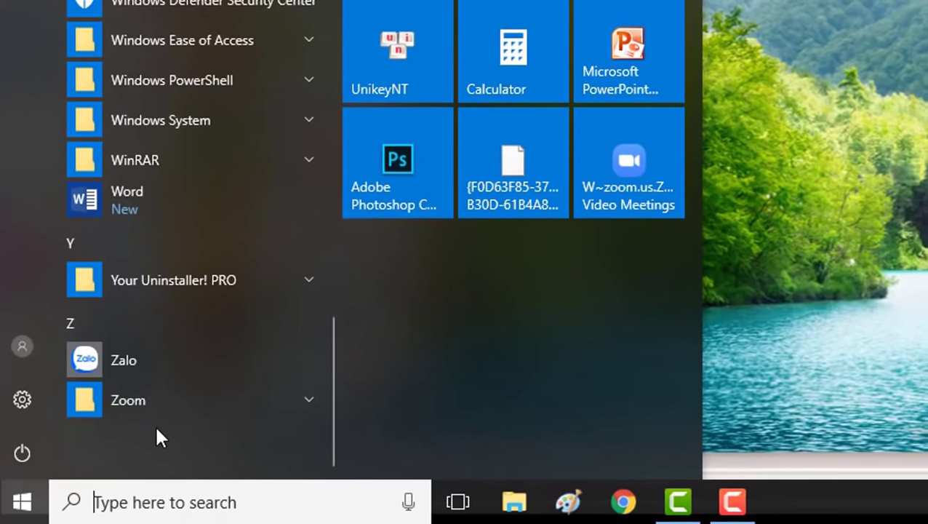
click(103, 448)
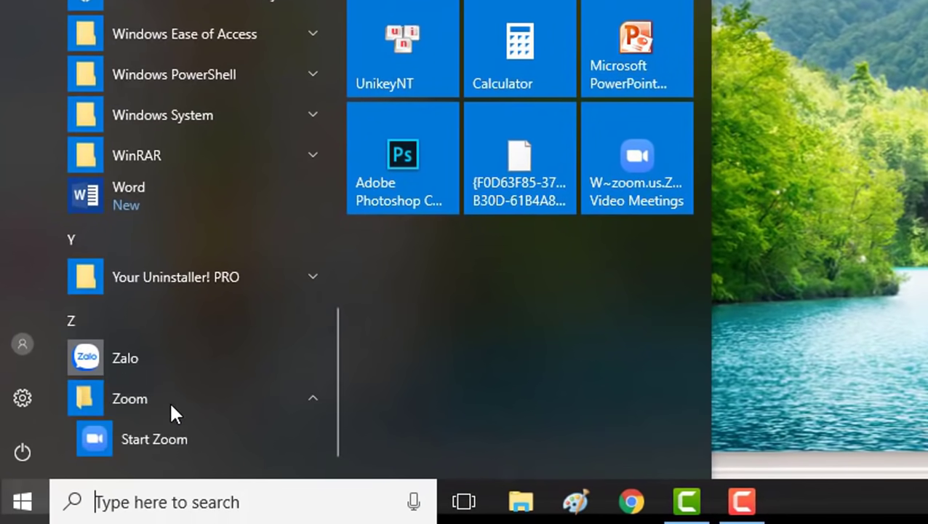
scroll(169, 400, down, 1)
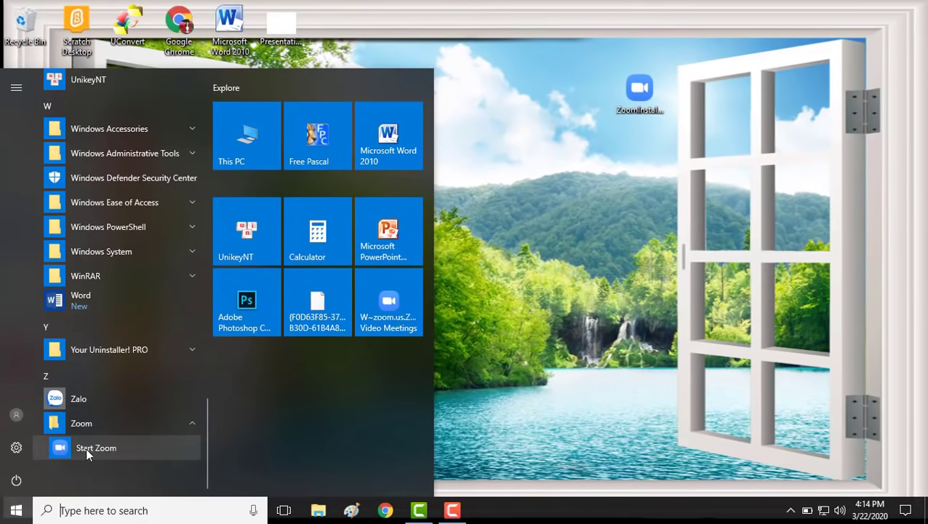
drag(86, 448, 542, 109)
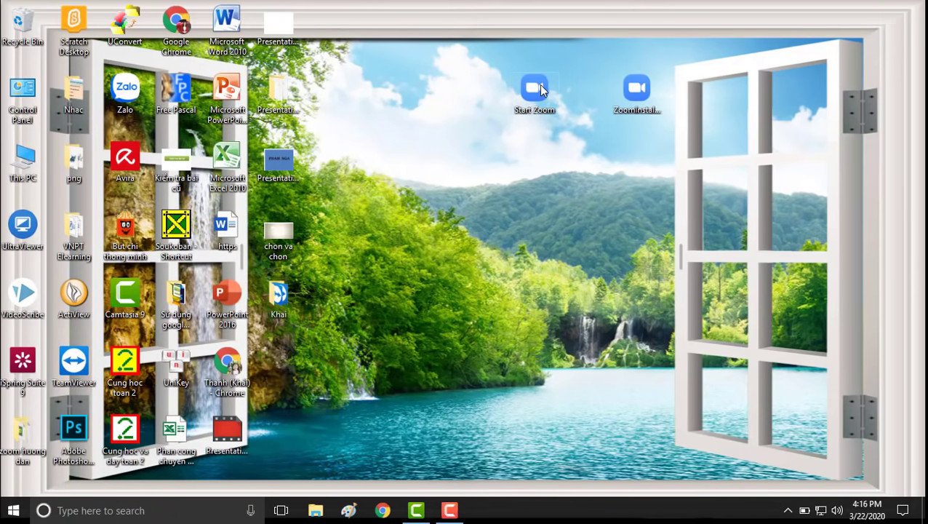
Step: Launch Zoom from the Start Zoom shortcut and choose Sign In with Google
double_click(539, 86)
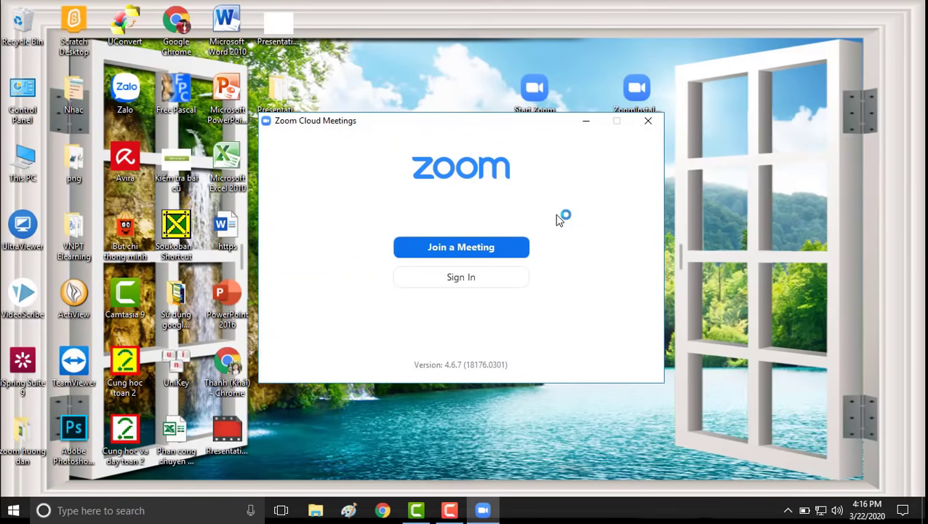
click(470, 278)
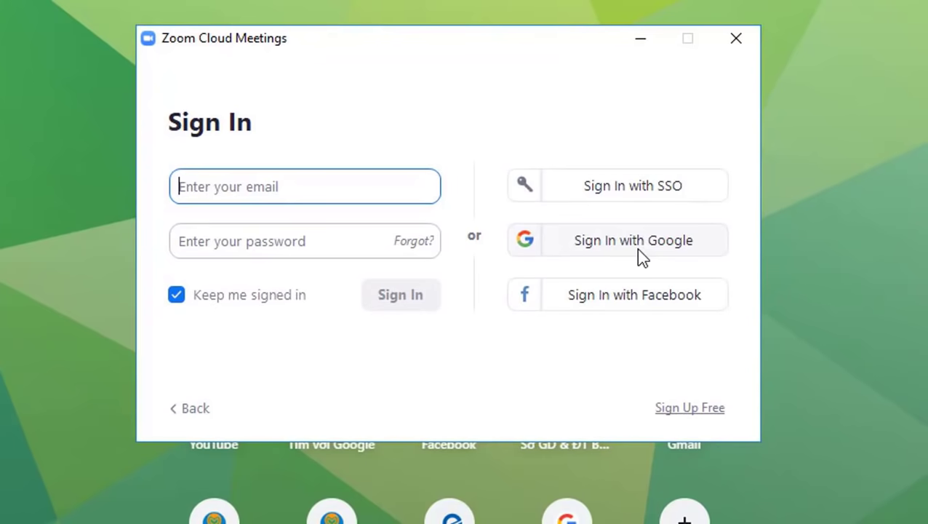
click(638, 250)
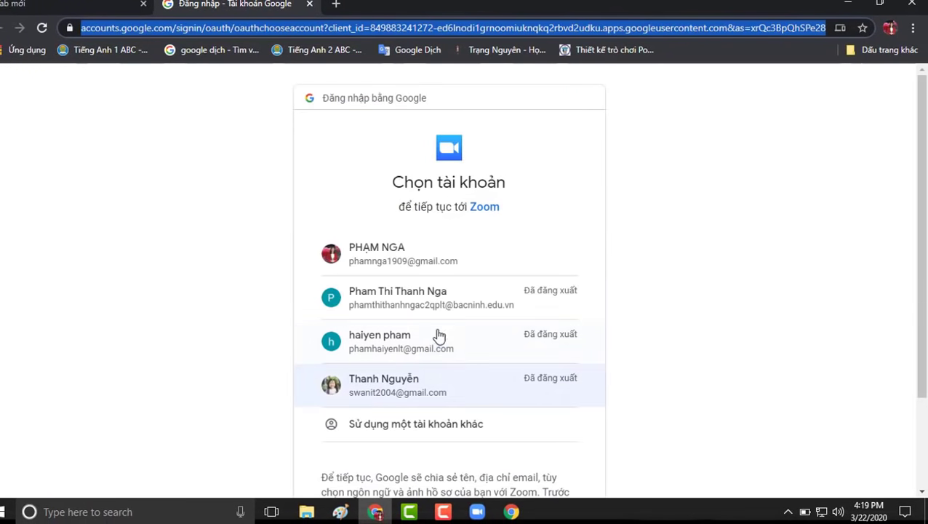
Step: Pick the Google account, submit its password, create the Zoom account, and open the desktop app
click(449, 311)
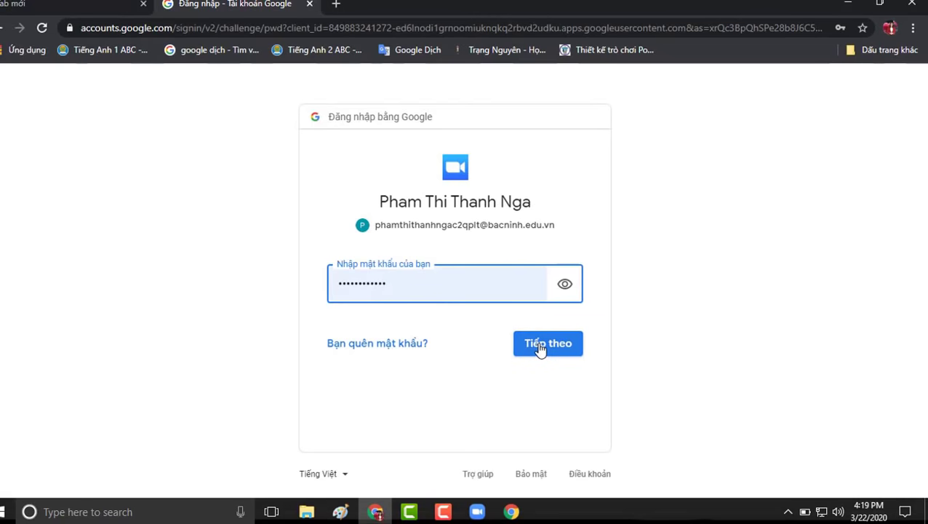
click(539, 345)
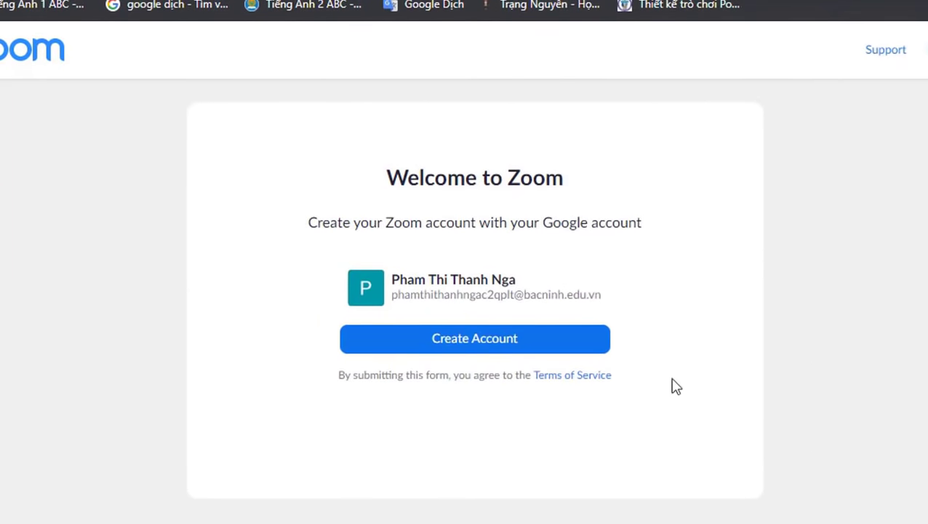
click(512, 348)
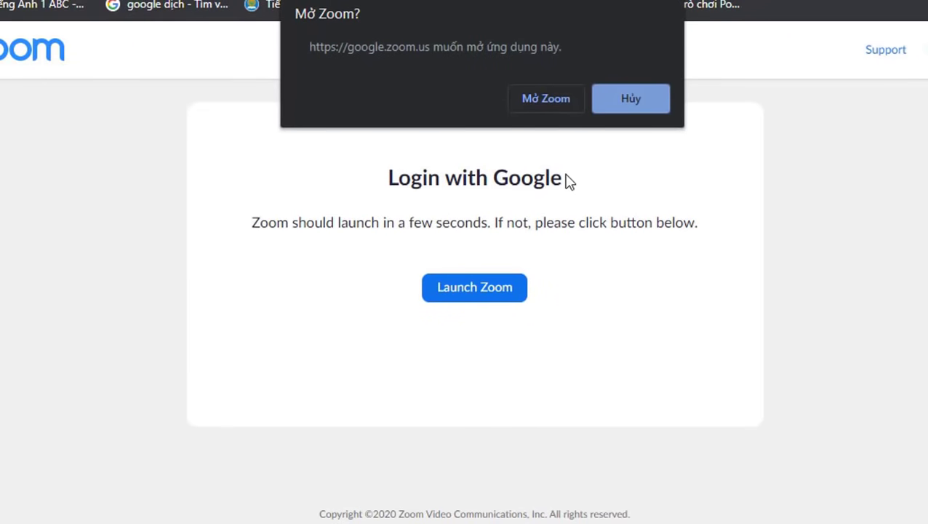
click(551, 97)
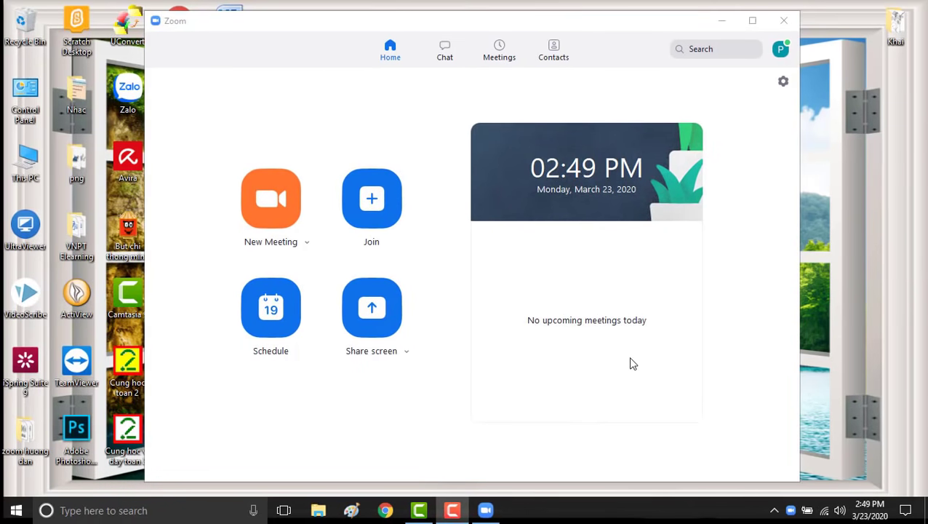
Step: Close the signed-in Zoom home window to return to the desktop
click(784, 21)
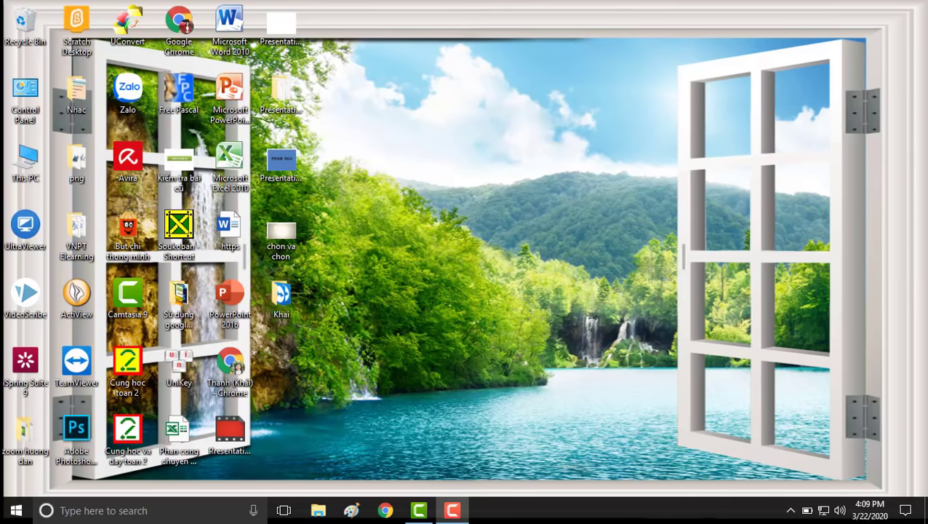
Step: Refresh the desktop icons and relaunch Zoom from the Start Zoom shortcut
right_click(435, 125)
click(466, 183)
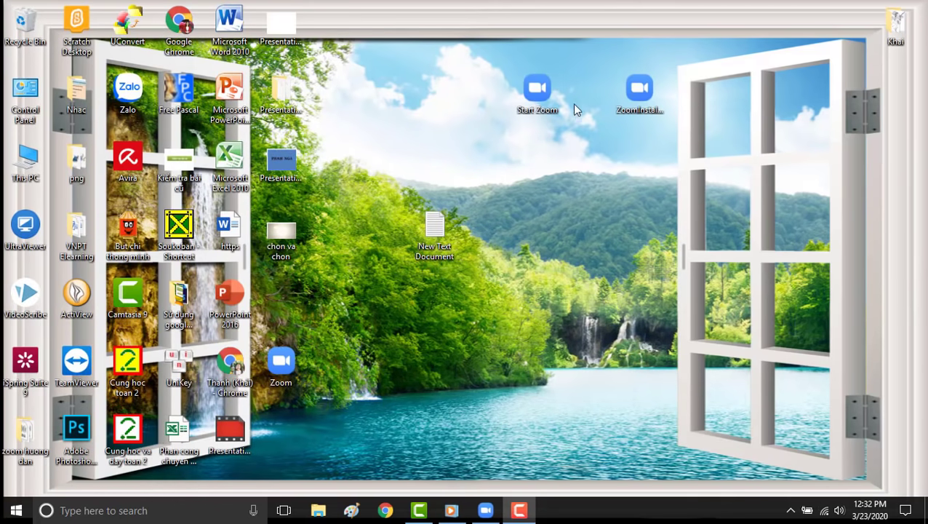
double_click(546, 88)
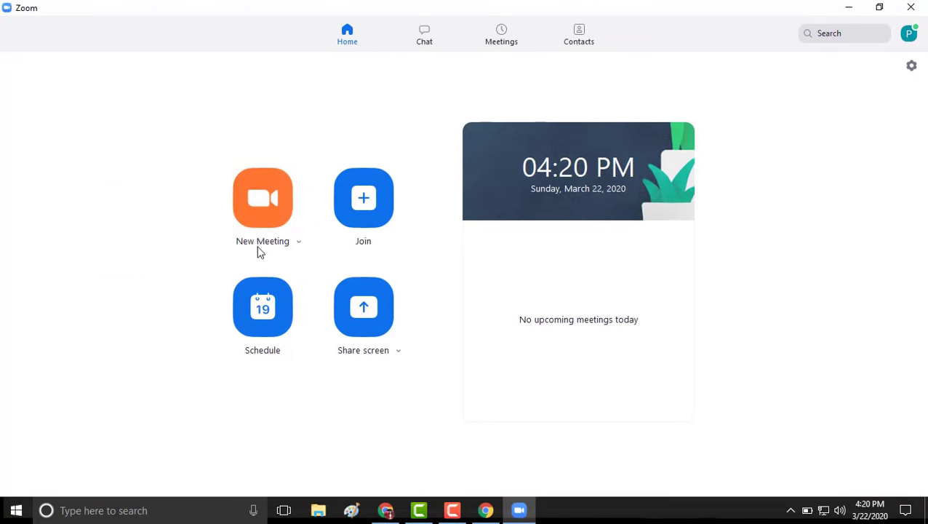
Step: Enable Use My Personal Meeting ID (PMI) for new meetings and copy the PMI
click(296, 246)
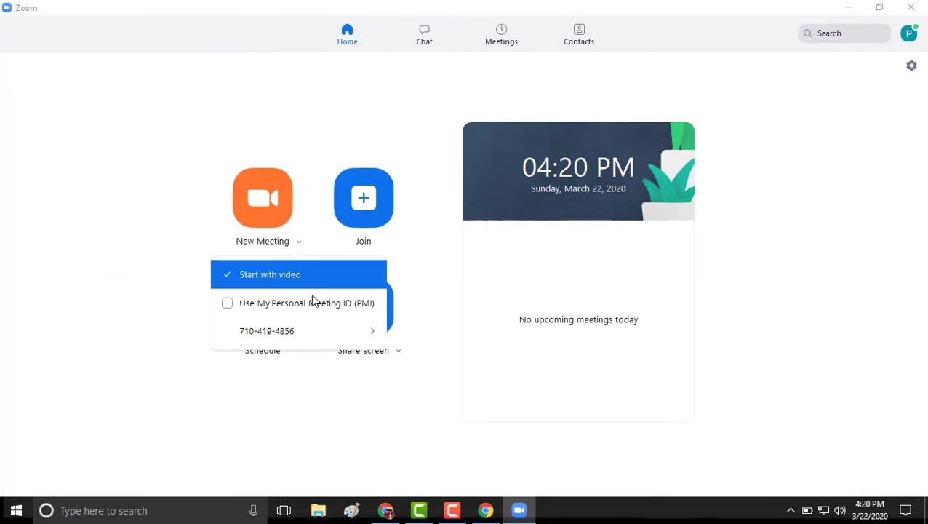
click(225, 301)
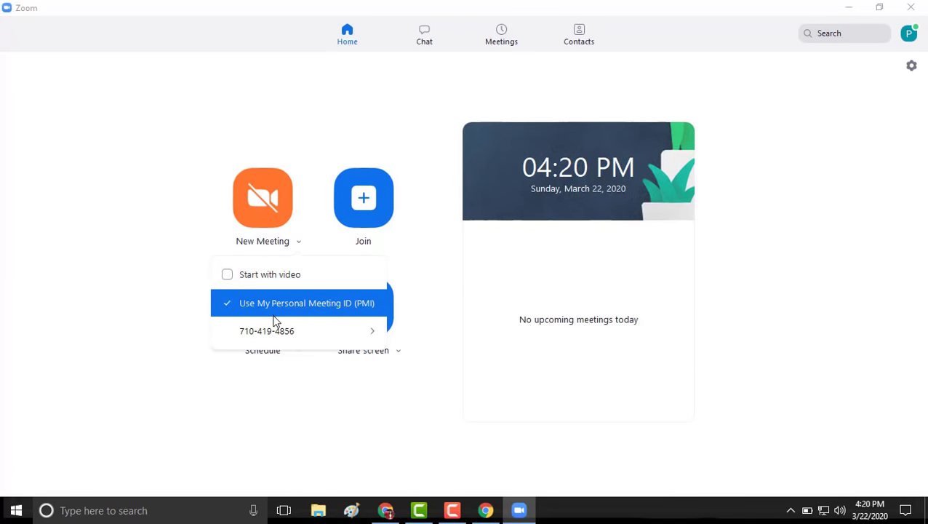
mouse_move(320, 331)
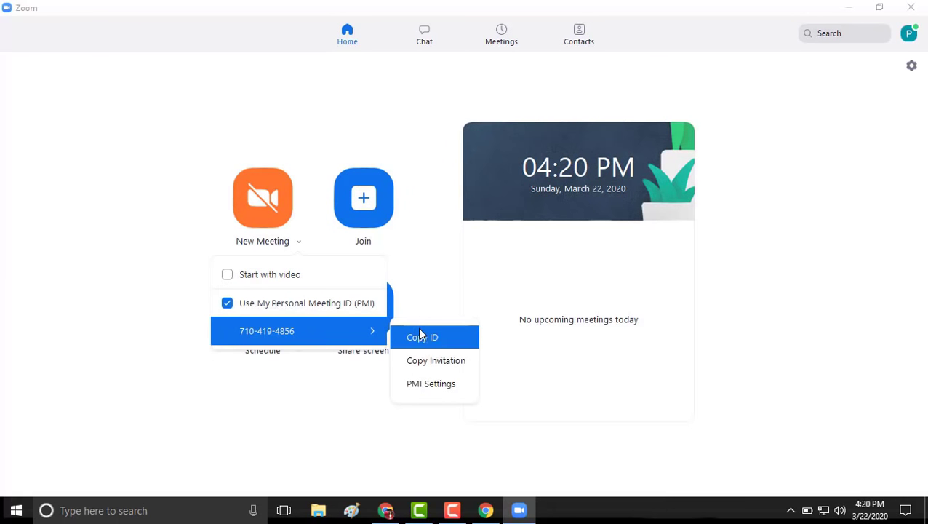
click(420, 337)
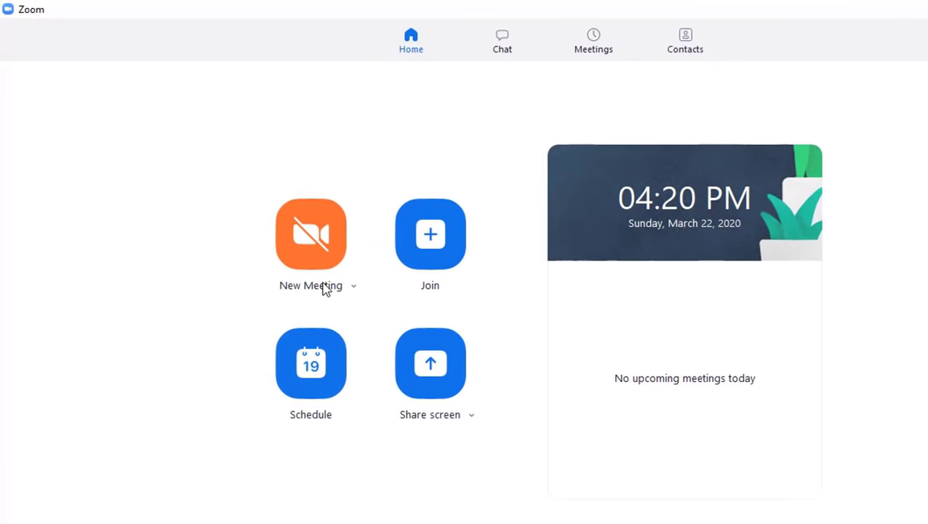
click(347, 288)
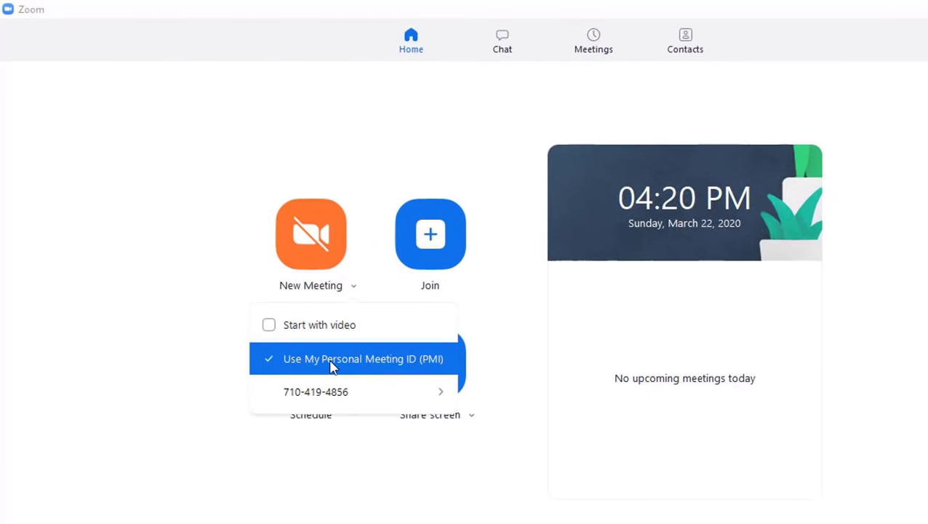
mouse_move(348, 395)
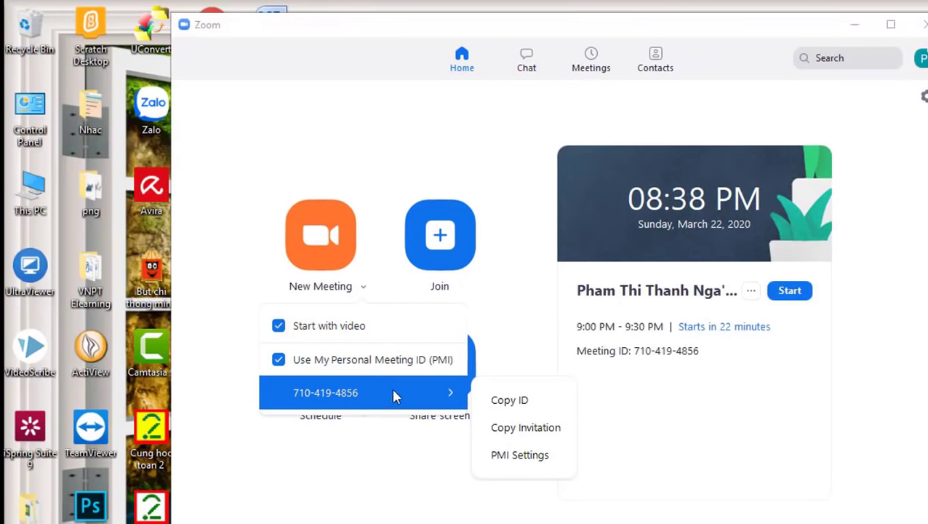
click(503, 406)
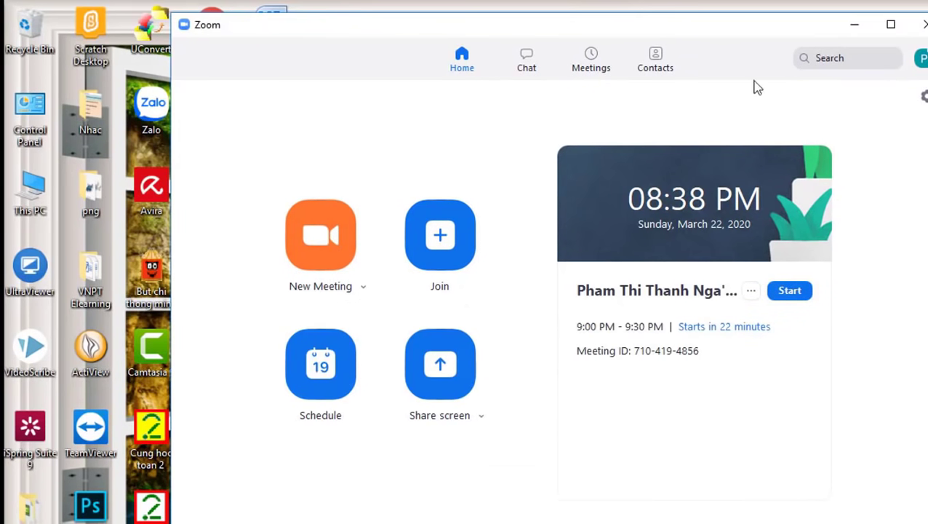
Step: Minimize Zoom and create a New Text Document on the desktop with the default name
click(855, 24)
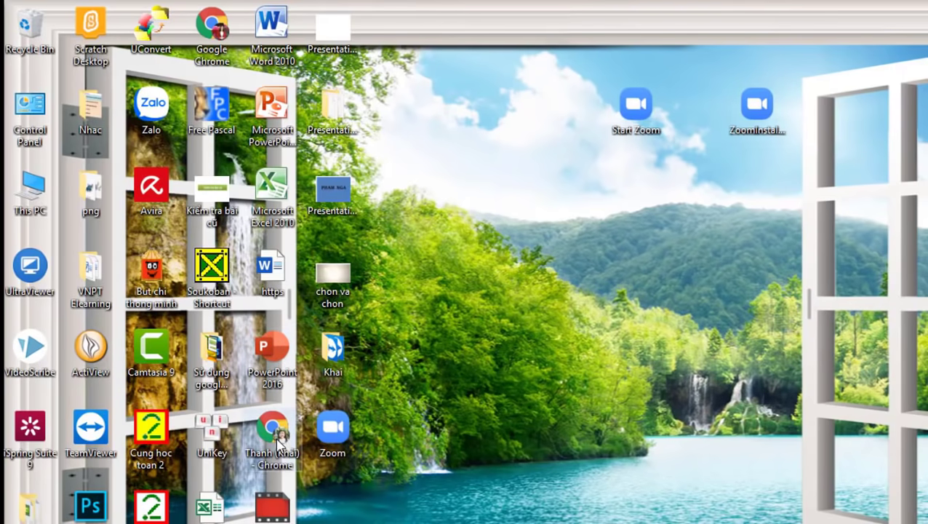
right_click(488, 272)
mouse_move(603, 467)
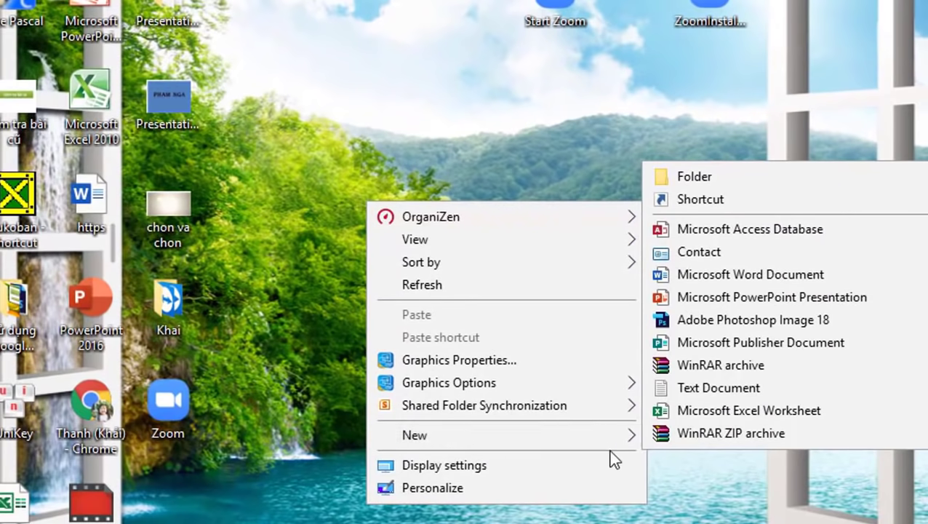
click(728, 396)
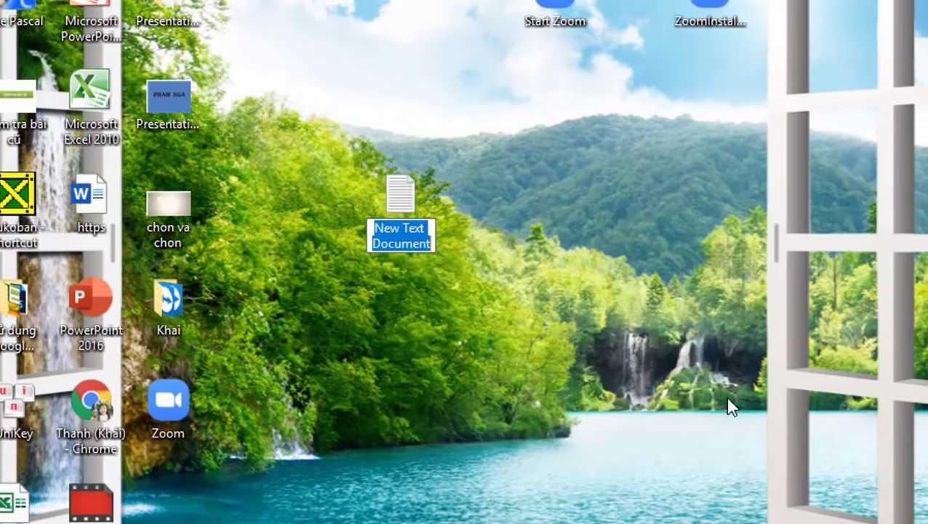
key(Return)
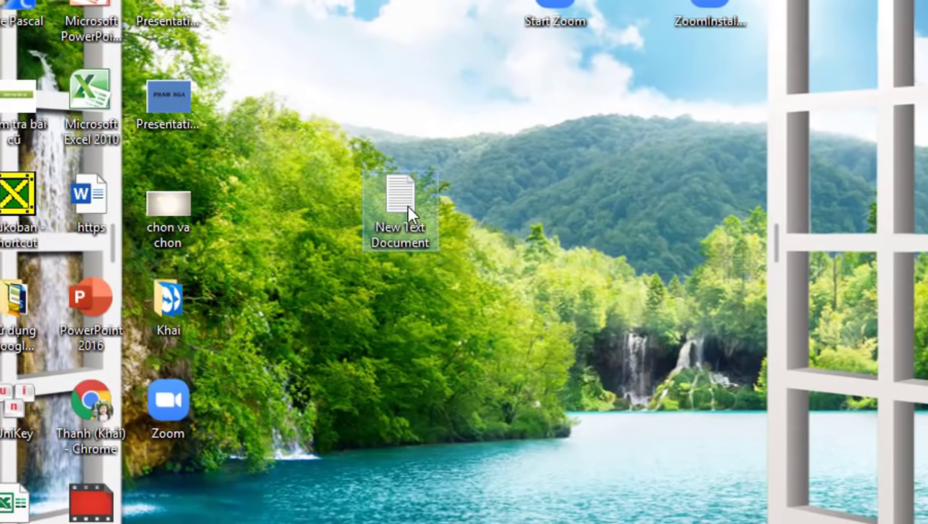
Step: Paste the meeting ID into New Text Document.txt, save it, and reopen it to verify
double_click(406, 205)
key(ctrl+v)
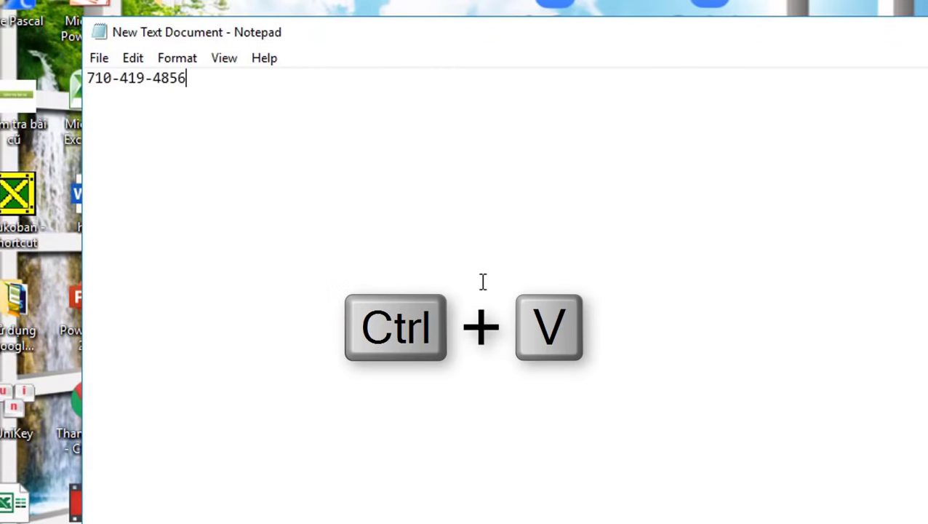
click(913, 32)
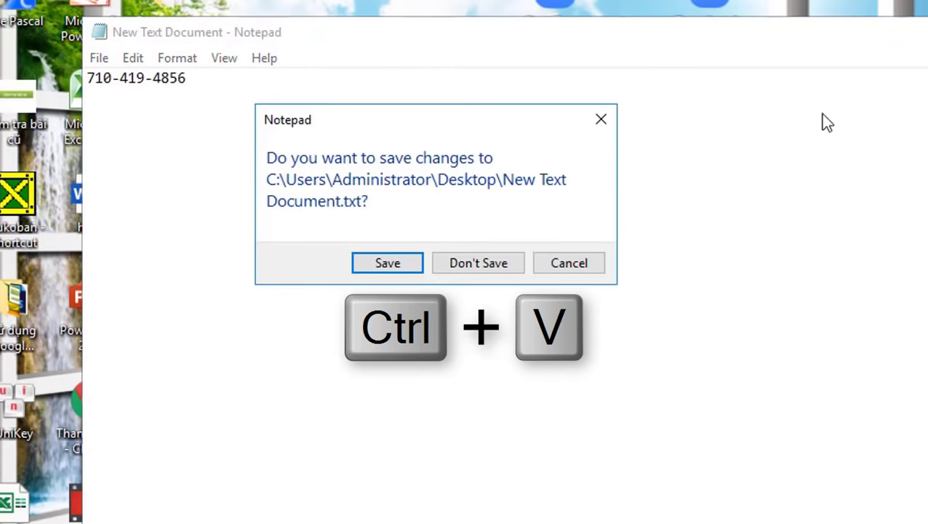
click(405, 264)
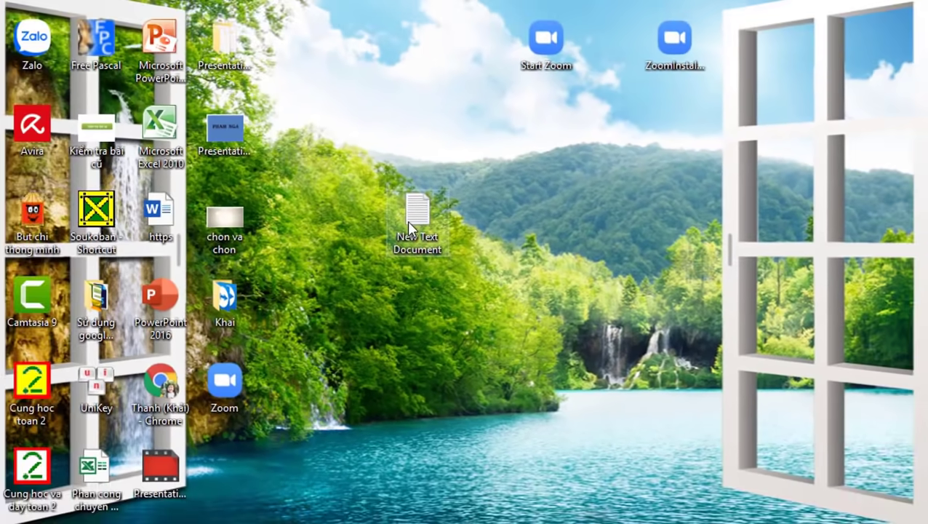
double_click(400, 211)
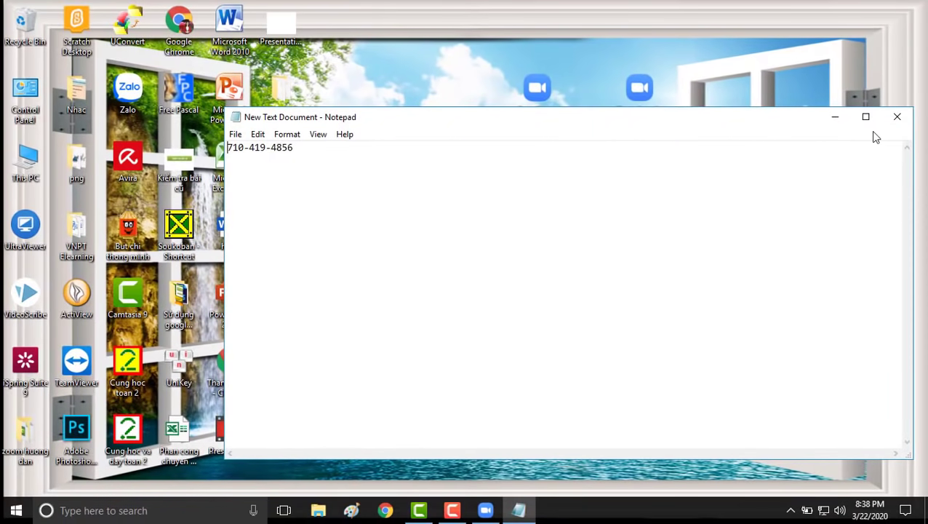
click(901, 119)
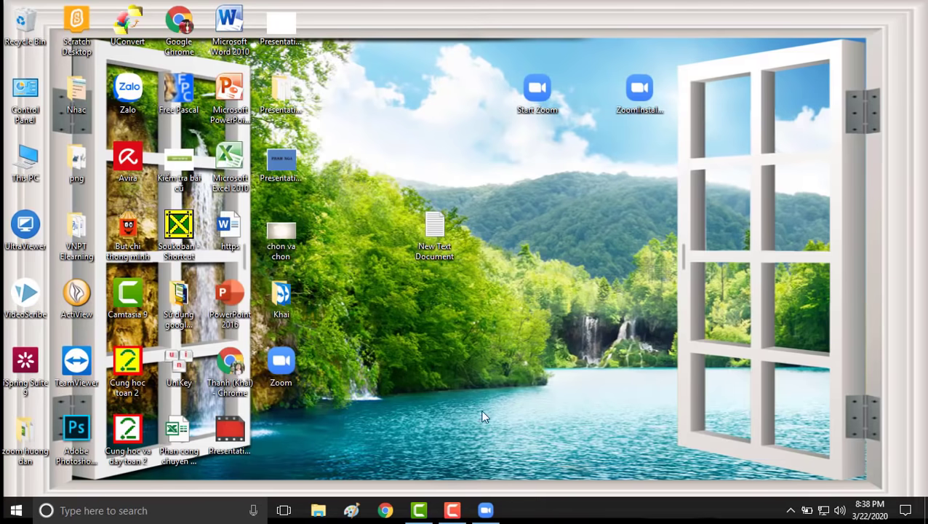
click(486, 517)
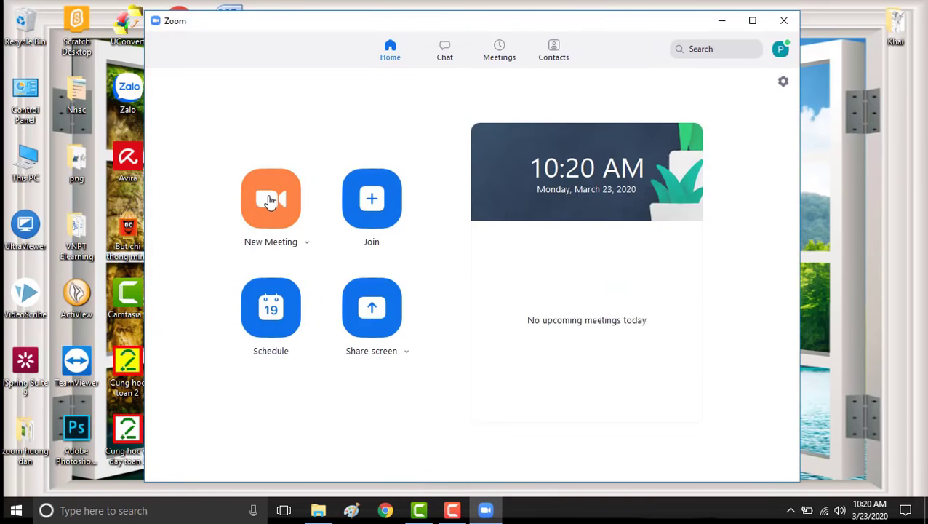
Step: Start a new meeting in a maximized window and join with computer audio
click(271, 197)
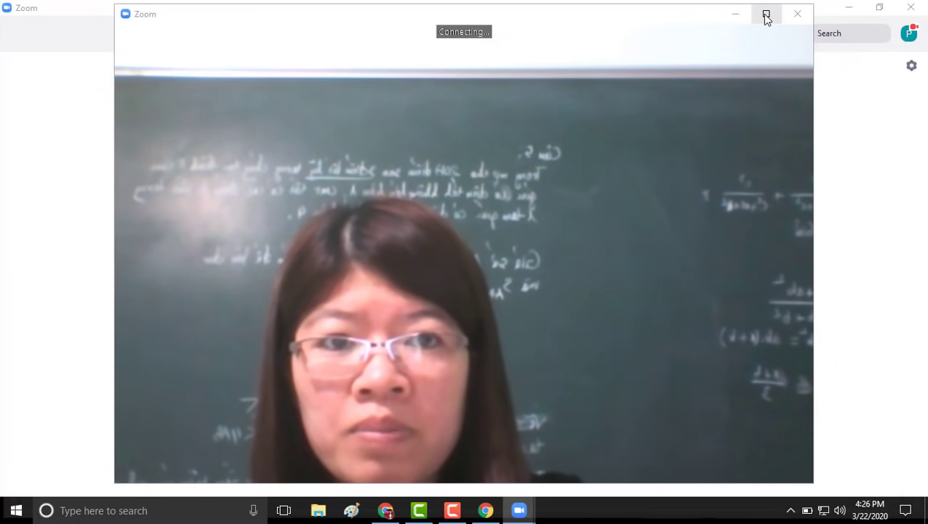
click(766, 16)
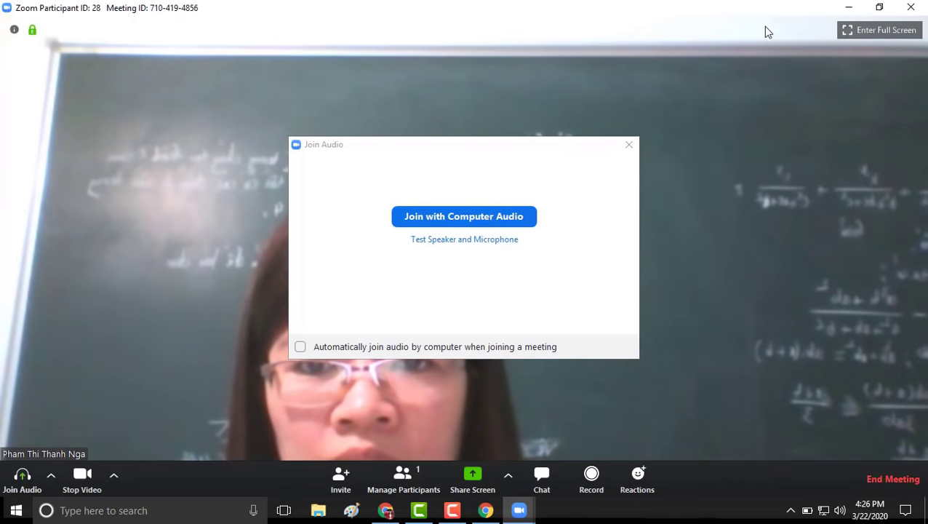
click(476, 216)
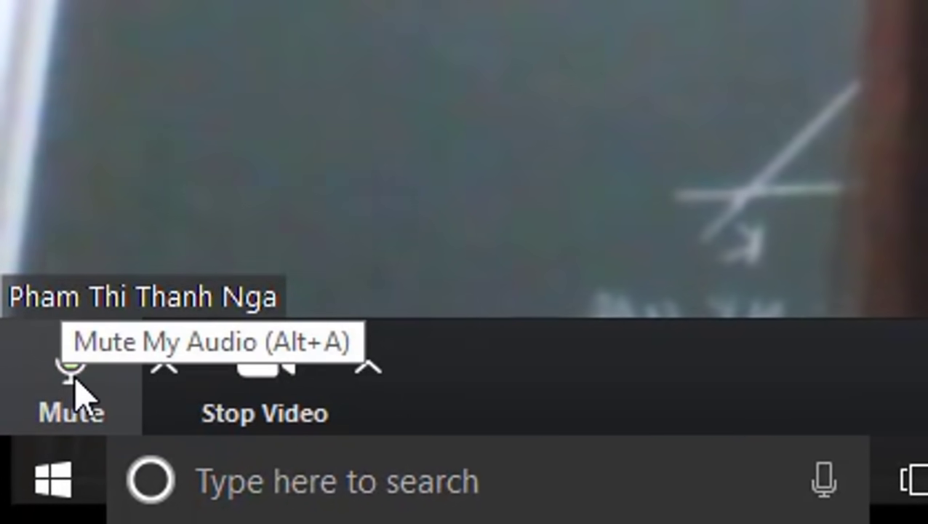
Step: Toggle the microphone and camera off and back on, then bring up the participants list
click(76, 379)
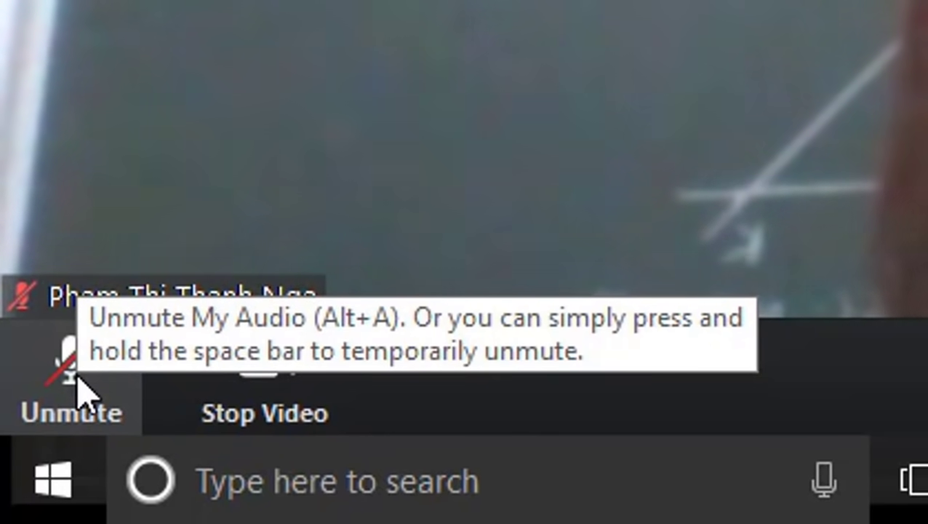
click(77, 380)
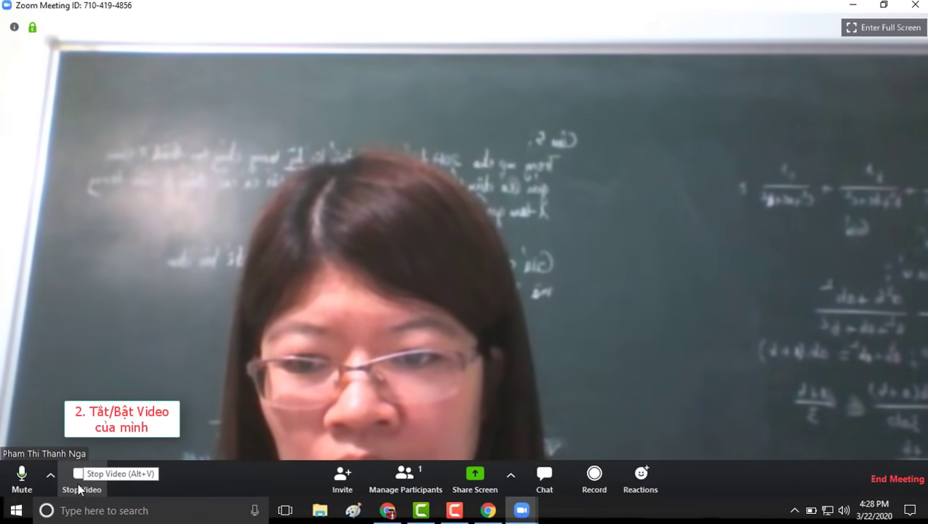
click(79, 490)
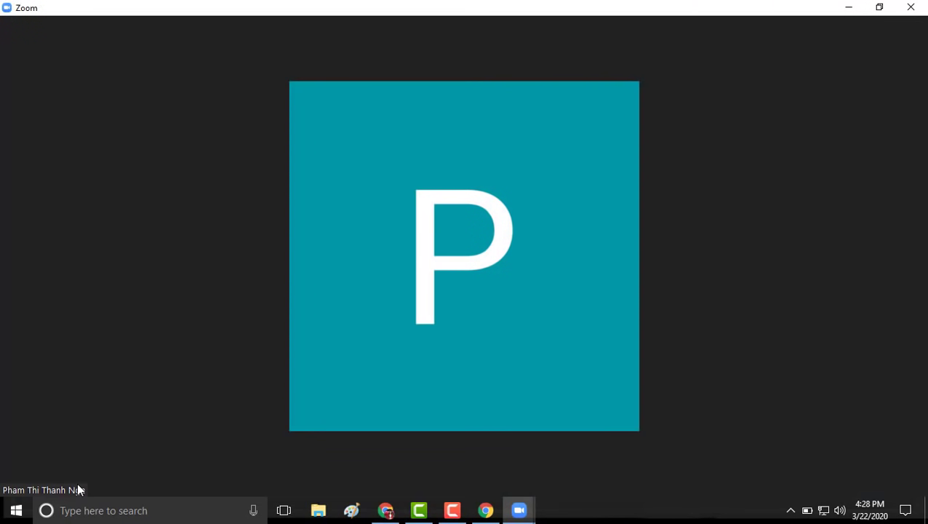
mouse_move(105, 418)
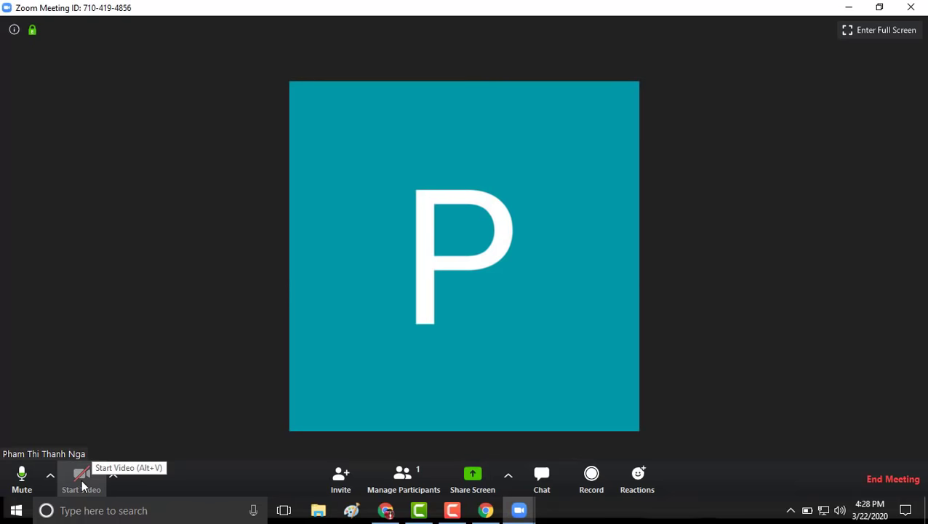
click(82, 478)
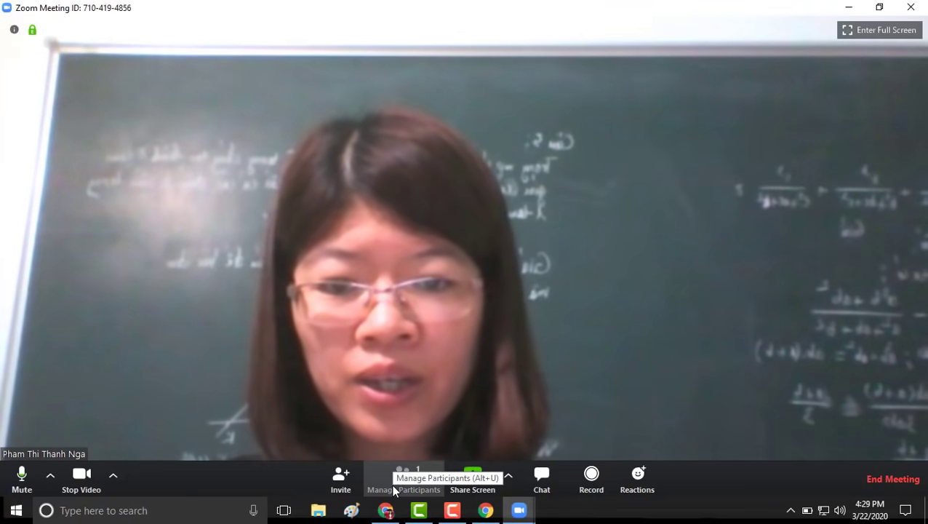
click(393, 492)
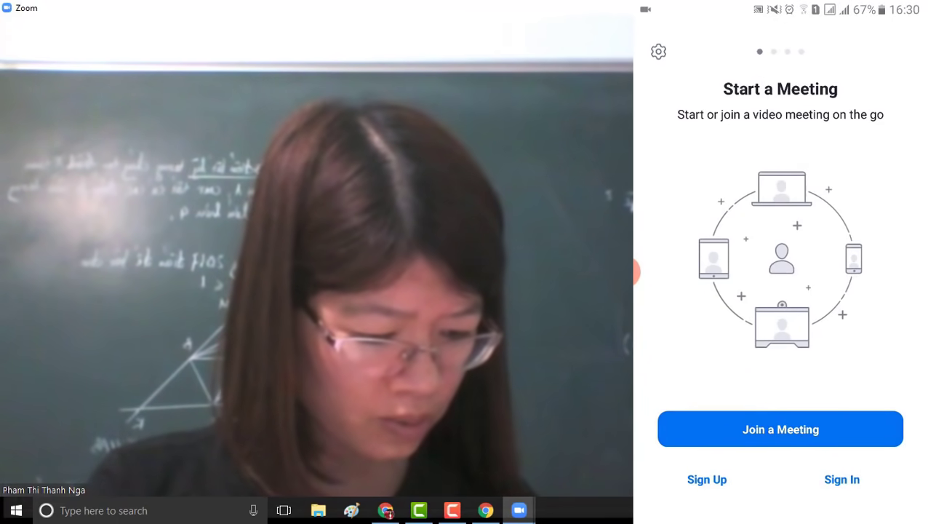
Step: On the phone, join the host's meeting by entering its personal meeting ID
click(780, 429)
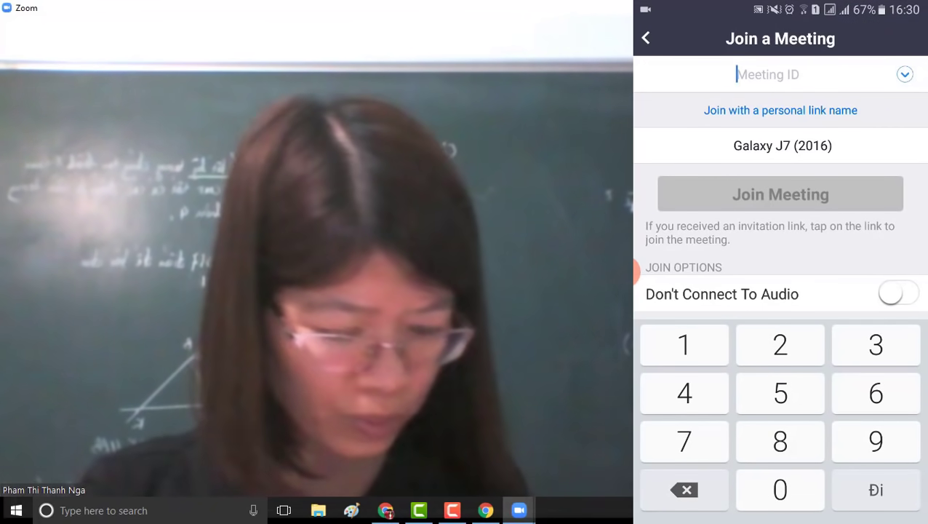
text(710 )
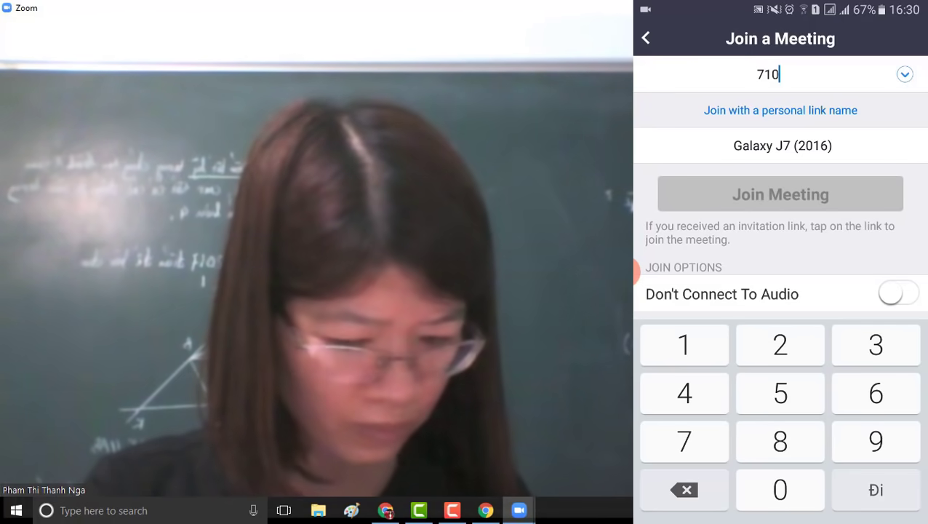
text(41)
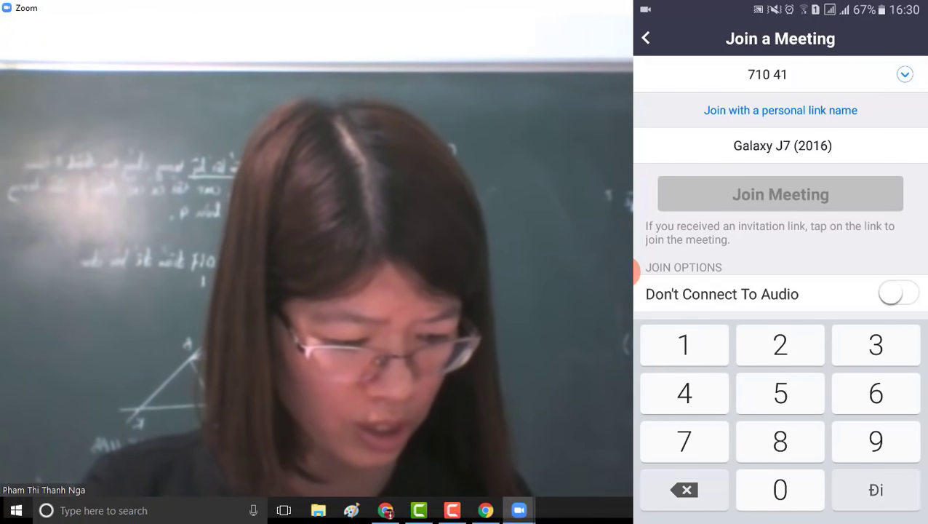
text(9 )
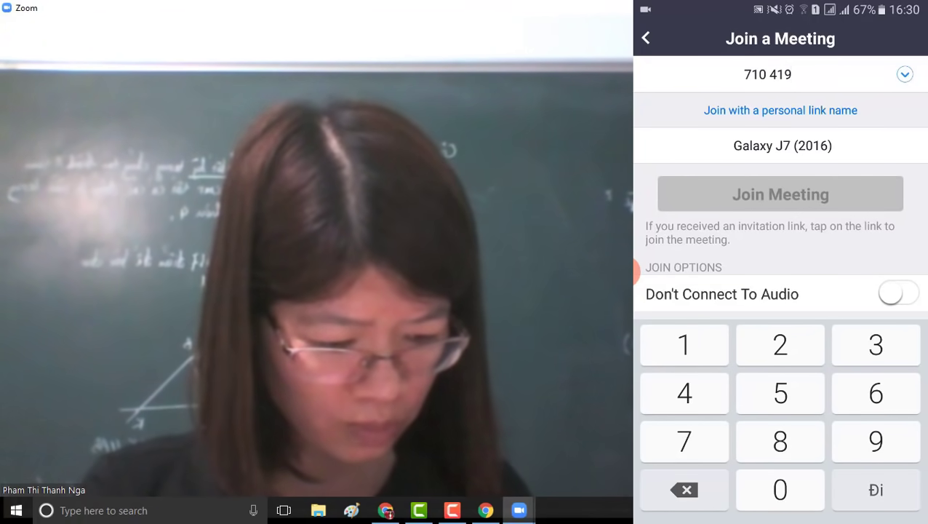
text(4856)
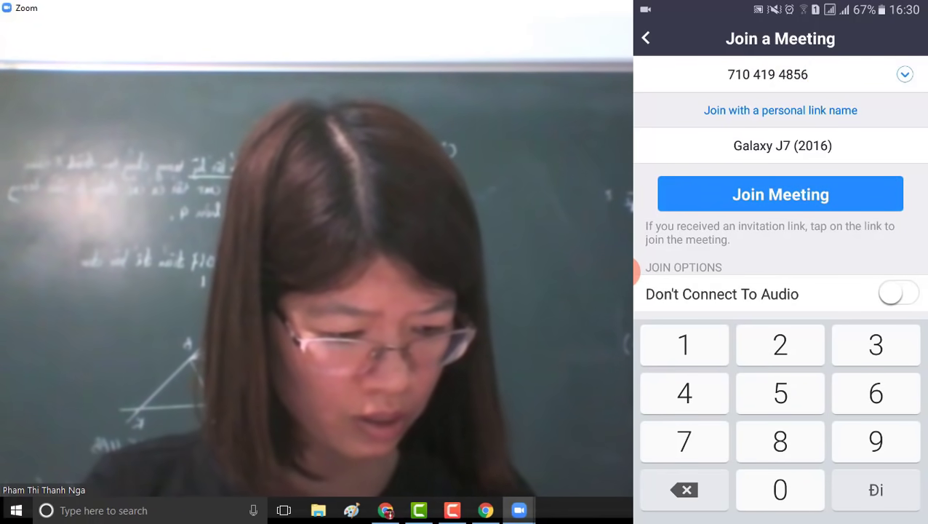
click(780, 194)
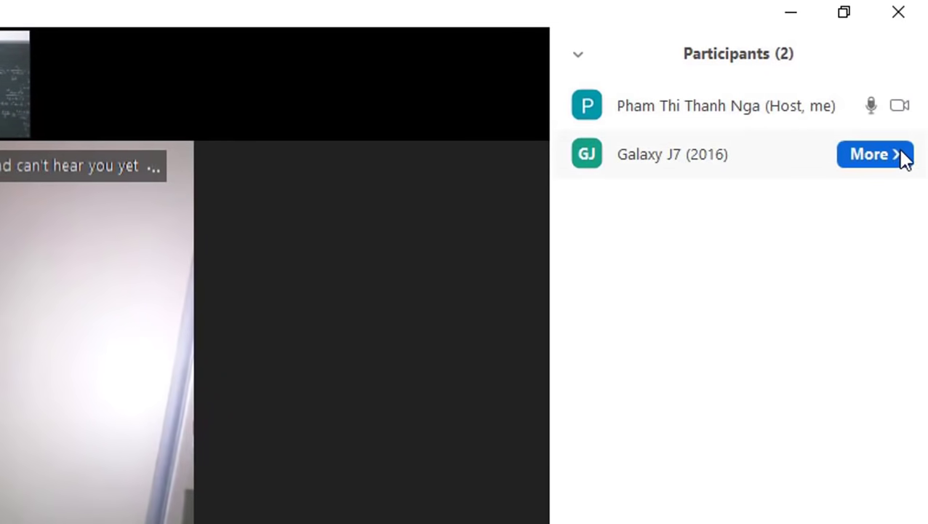
Step: Rename the Galaxy J7 (2016) participant to the student's name, then dismiss its options menu
click(900, 155)
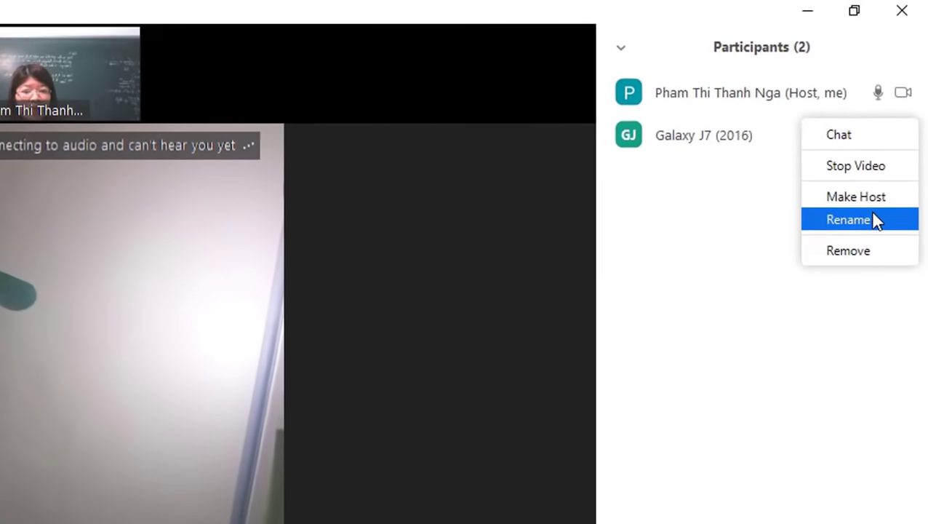
click(870, 251)
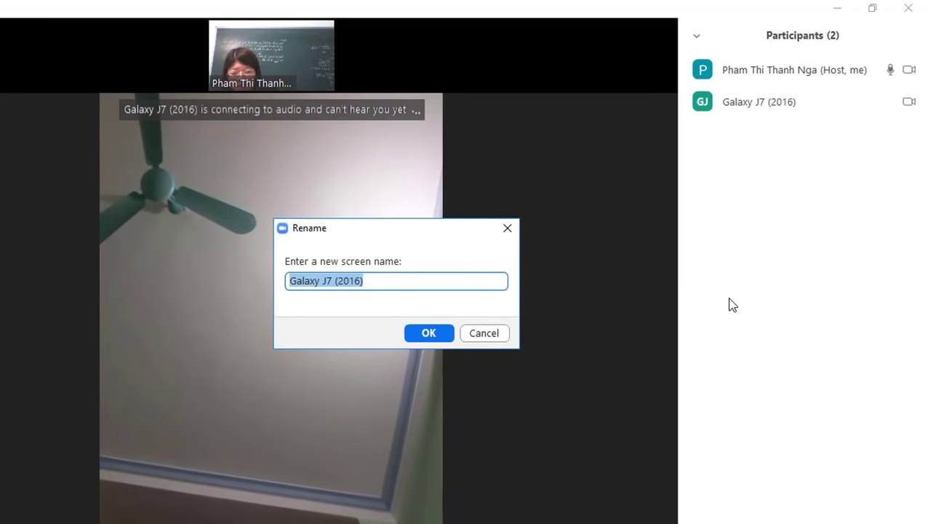
text(Hoàng)
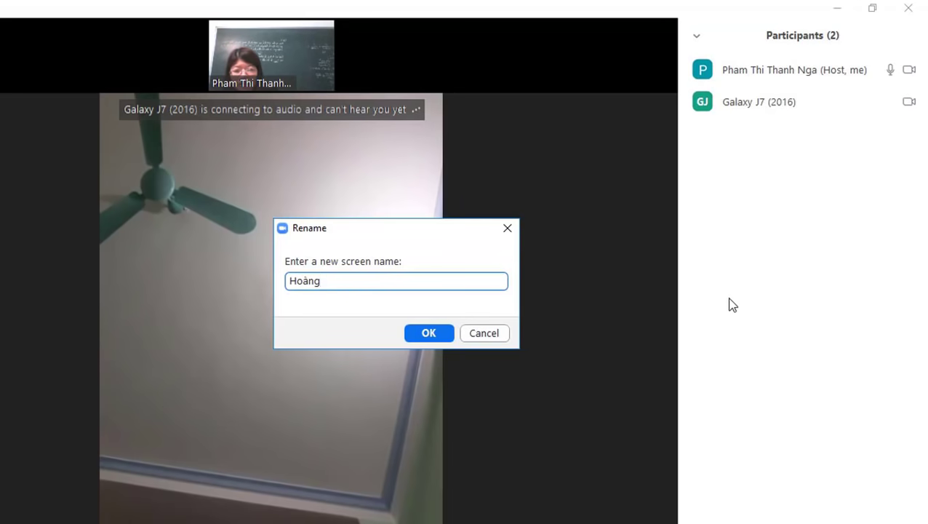
click(428, 335)
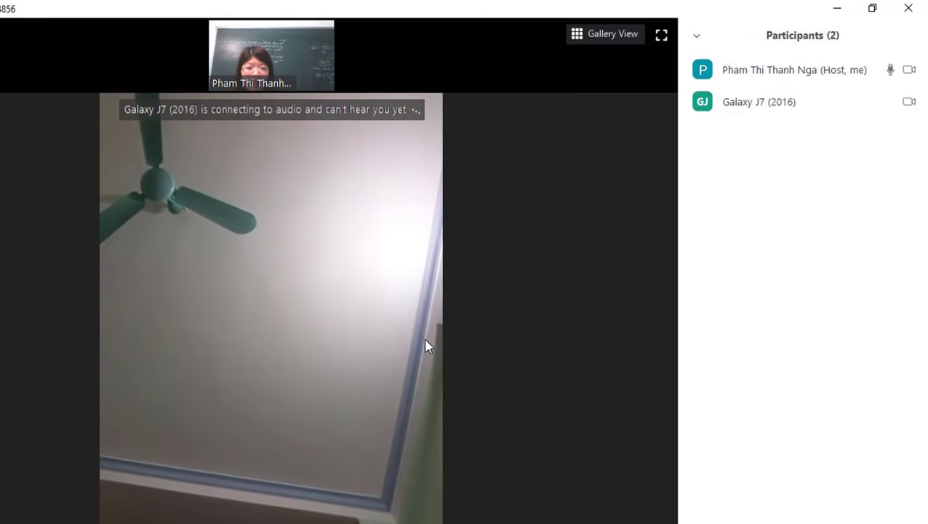
click(912, 103)
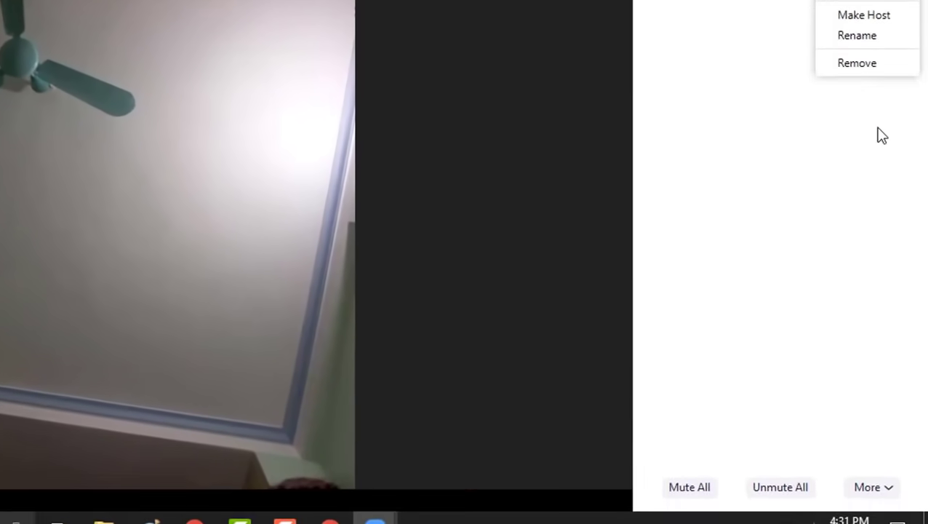
click(880, 135)
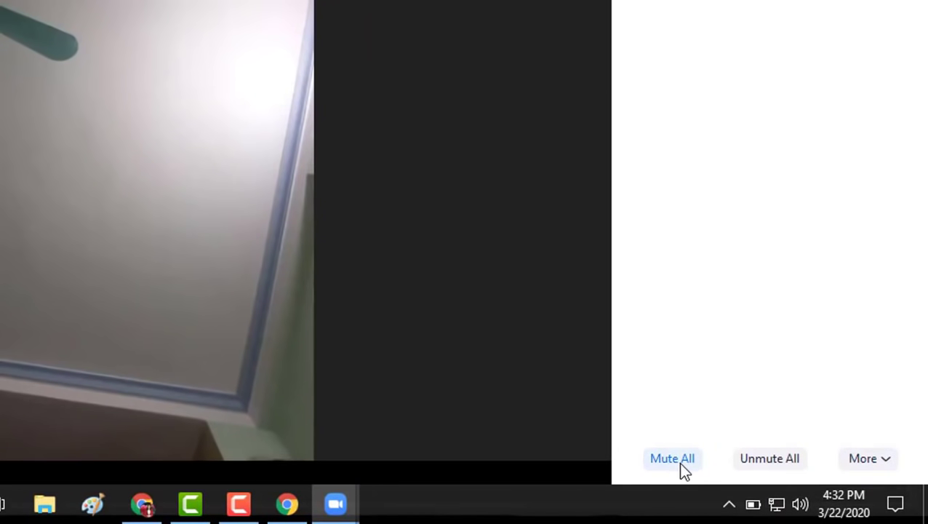
Step: Mute all participants, keeping 'Allow Participants to Unmute Themselves' enabled
click(670, 460)
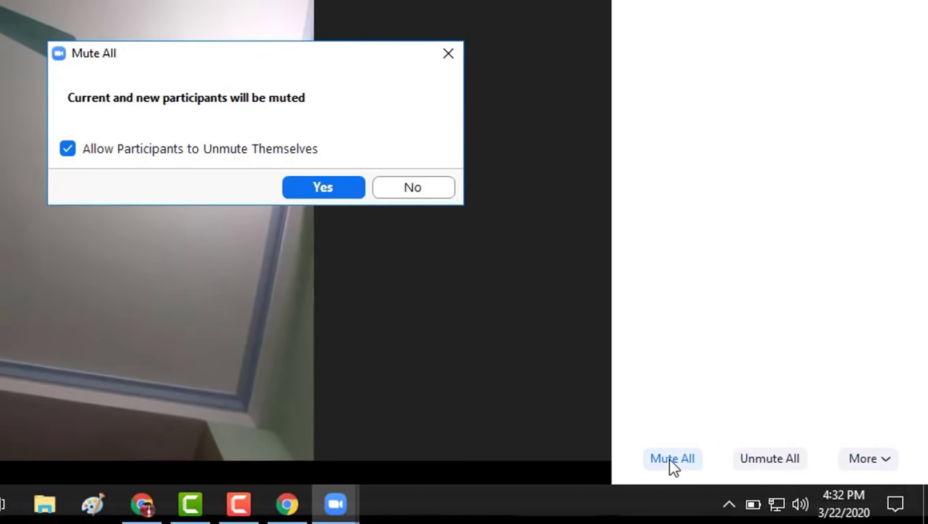
click(314, 190)
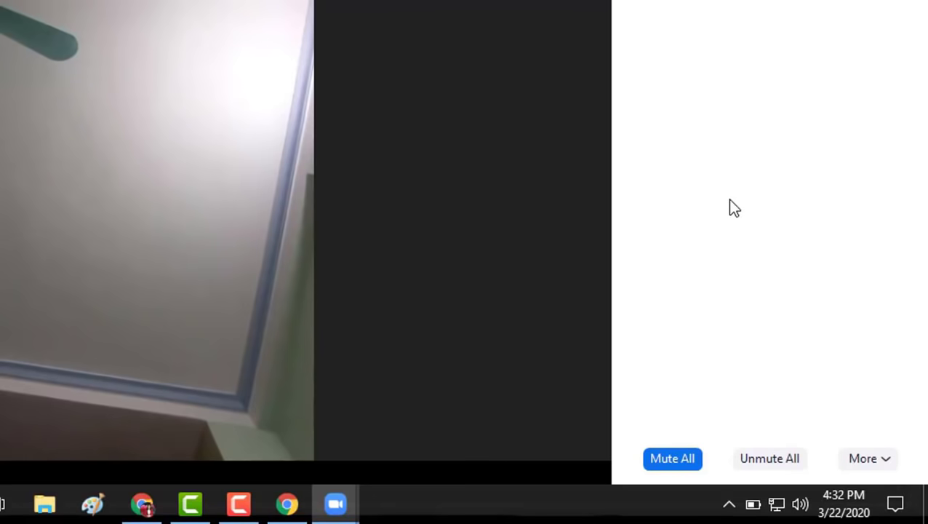
mouse_move(107, 358)
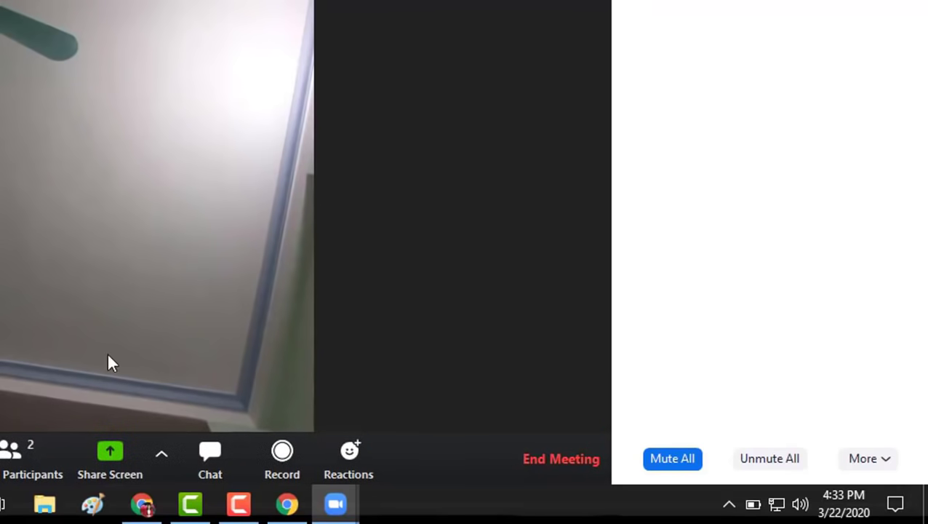
Step: Share a blank Whiteboard from the Basic share options
click(120, 467)
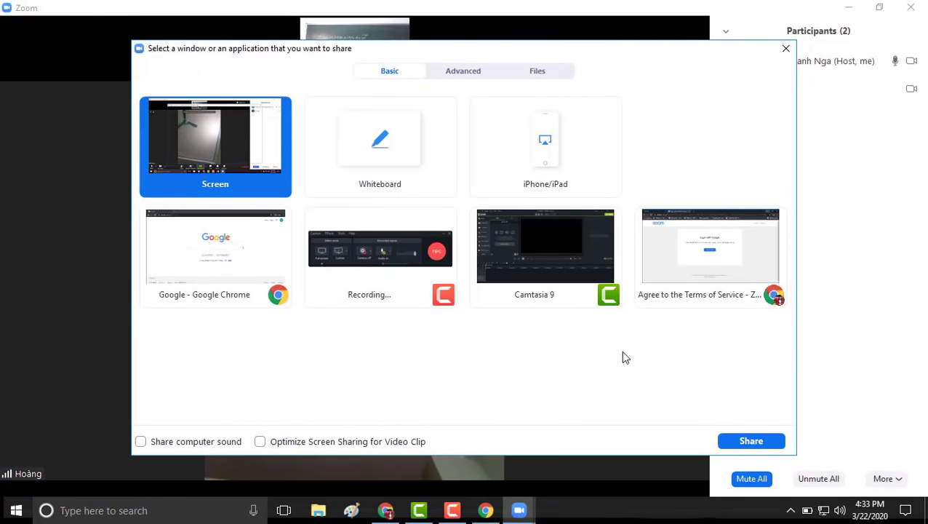
click(395, 144)
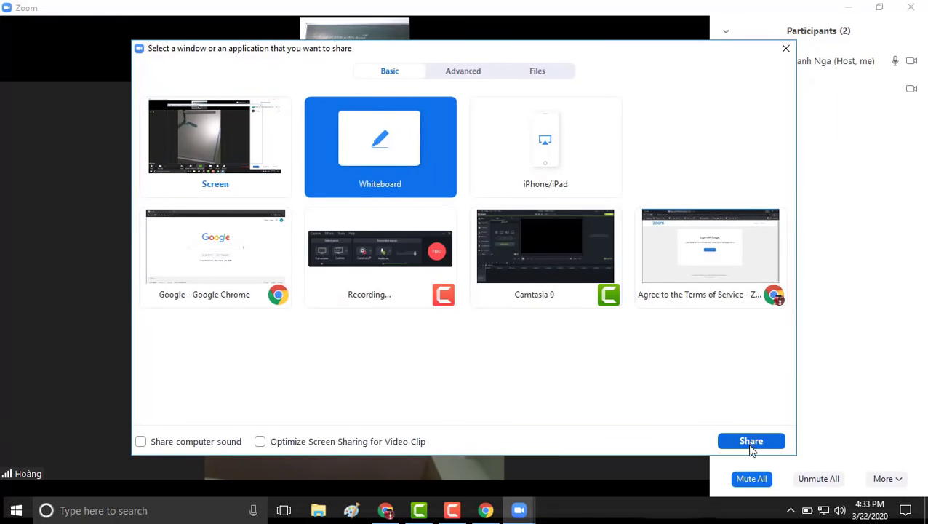
click(754, 442)
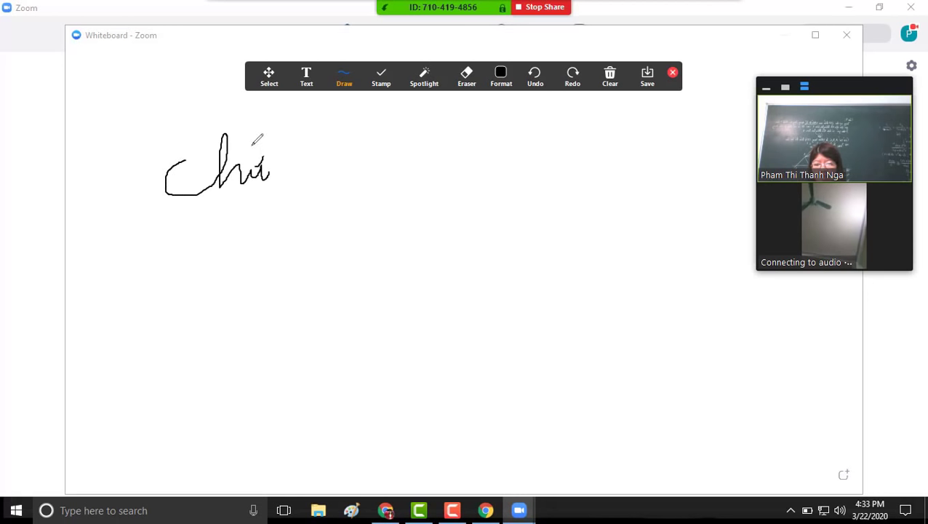
Step: Add the text 'Lớp 8A' to the whiteboard and stamp an arrow below it
click(307, 77)
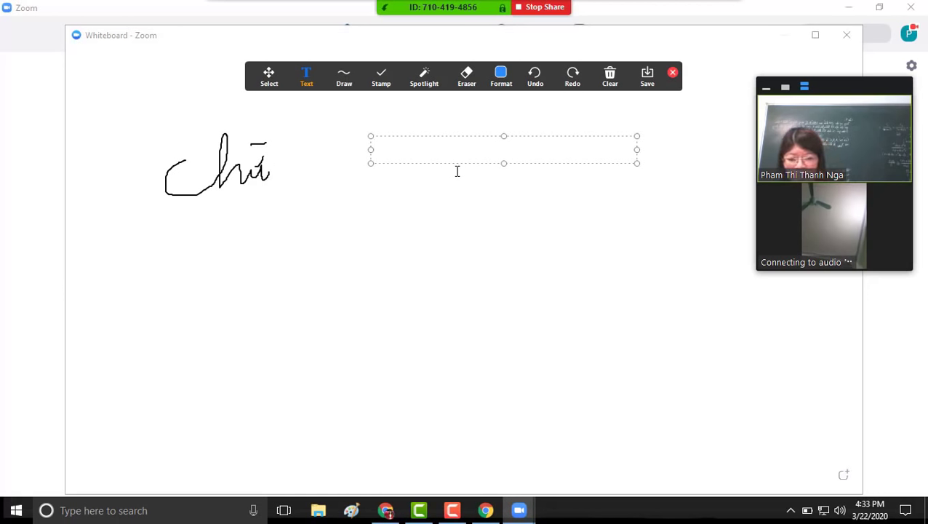
text(ớp 8A)
click(376, 227)
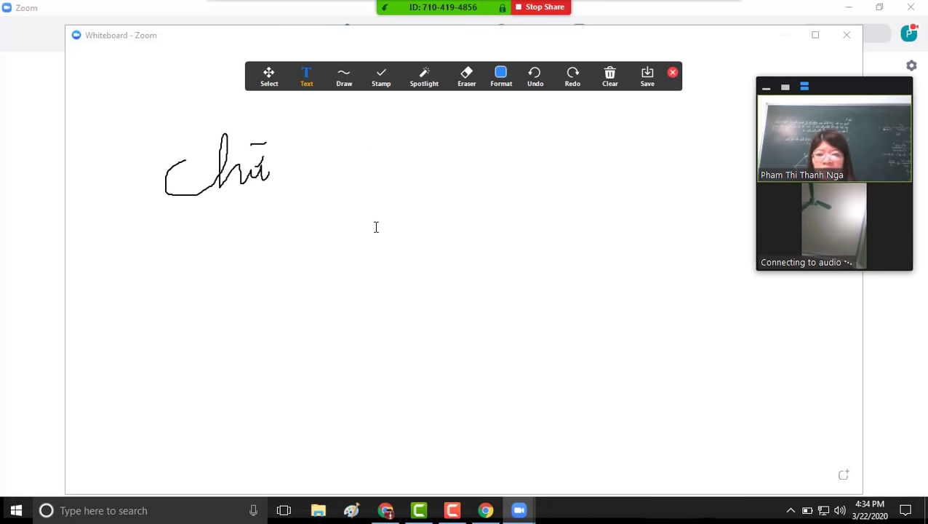
click(381, 76)
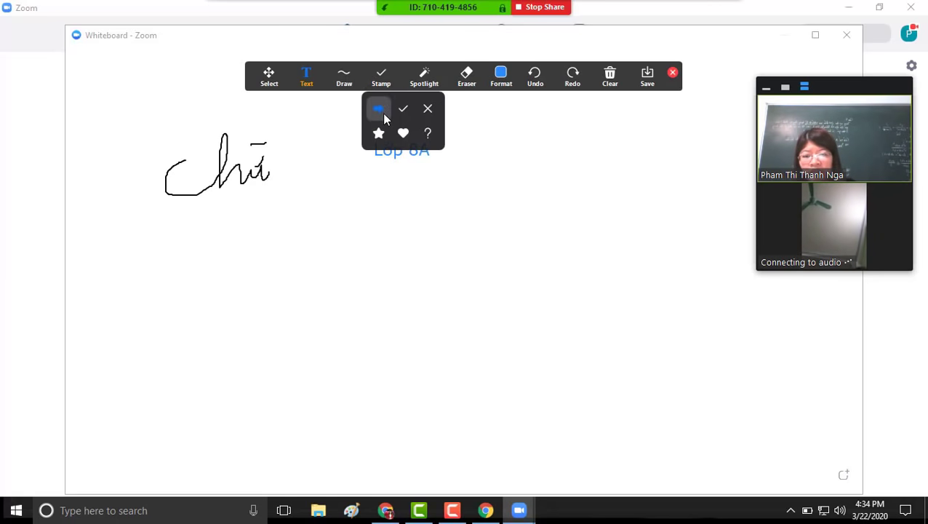
click(379, 110)
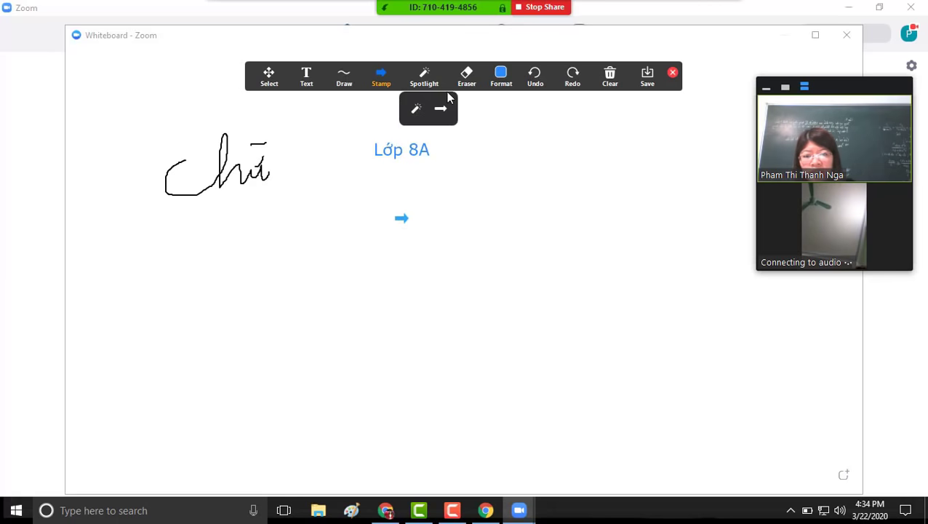
Step: Erase the handwritten 'Chữ' with the Eraser, then bring up the Format settings
click(469, 79)
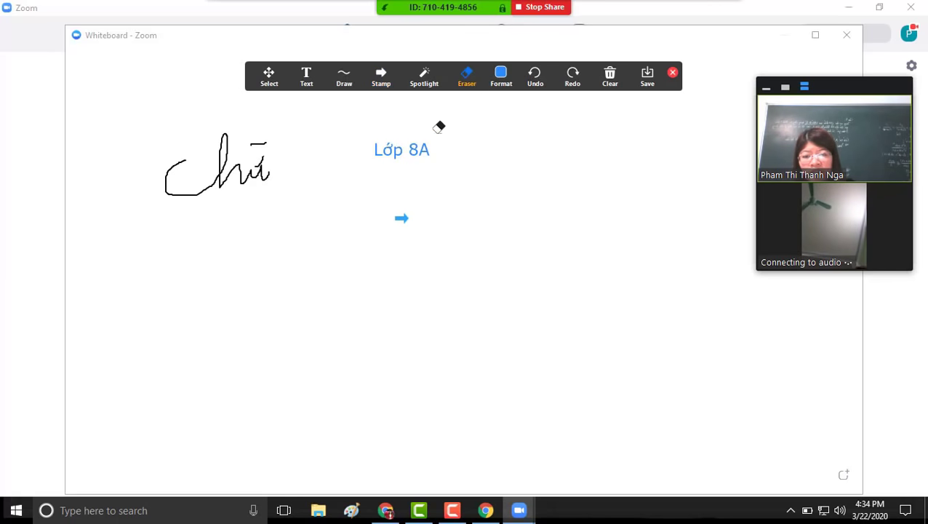
click(269, 171)
click(502, 79)
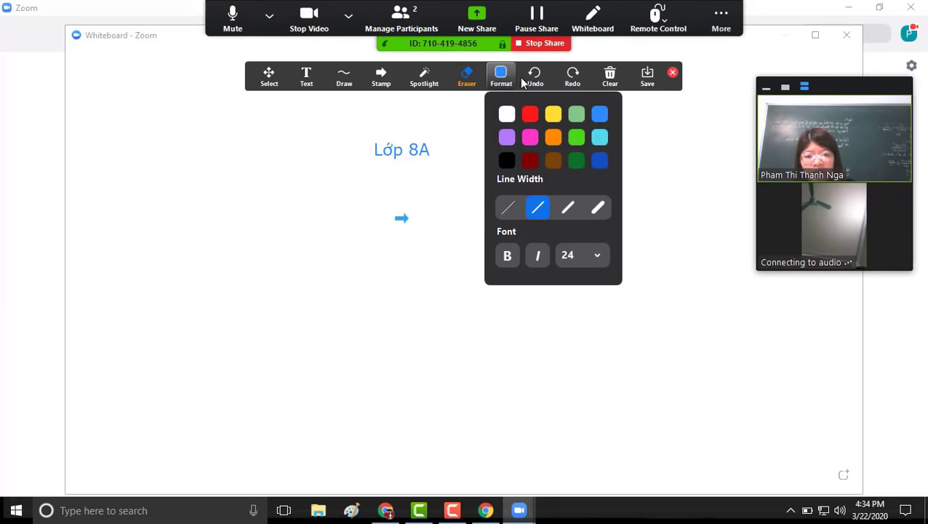
Step: Close the Format settings and undo/redo recent whiteboard edits, restoring the erased handwriting
click(511, 84)
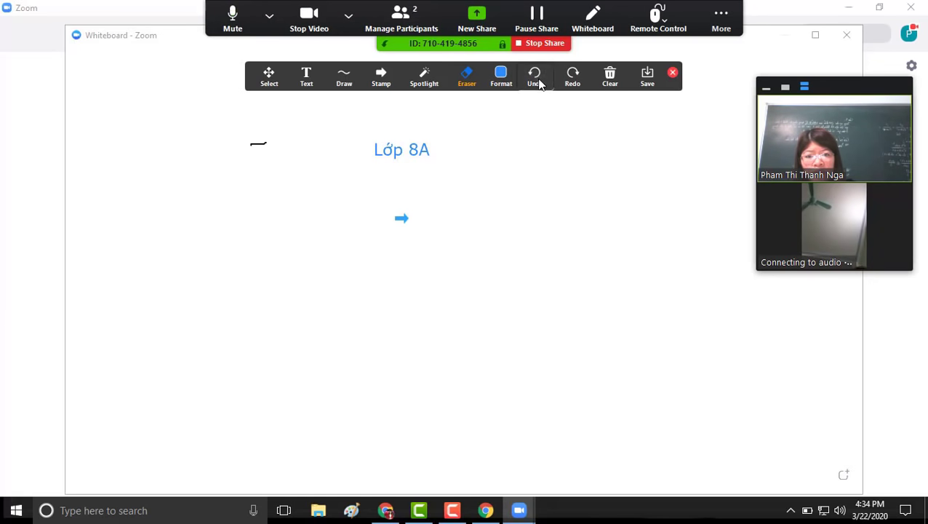
click(537, 81)
click(537, 81)
click(572, 83)
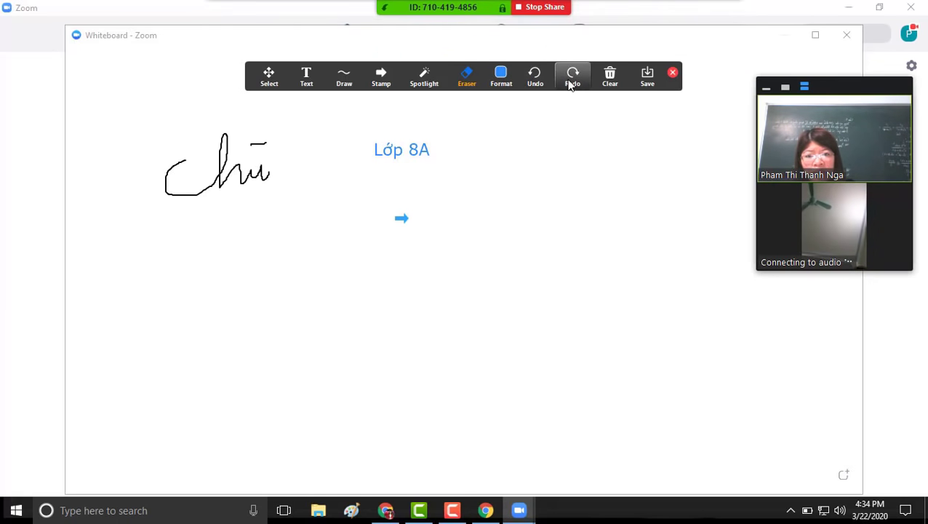
Step: Clear all whiteboard drawings, close the annotation toolbar, and stop sharing
click(613, 85)
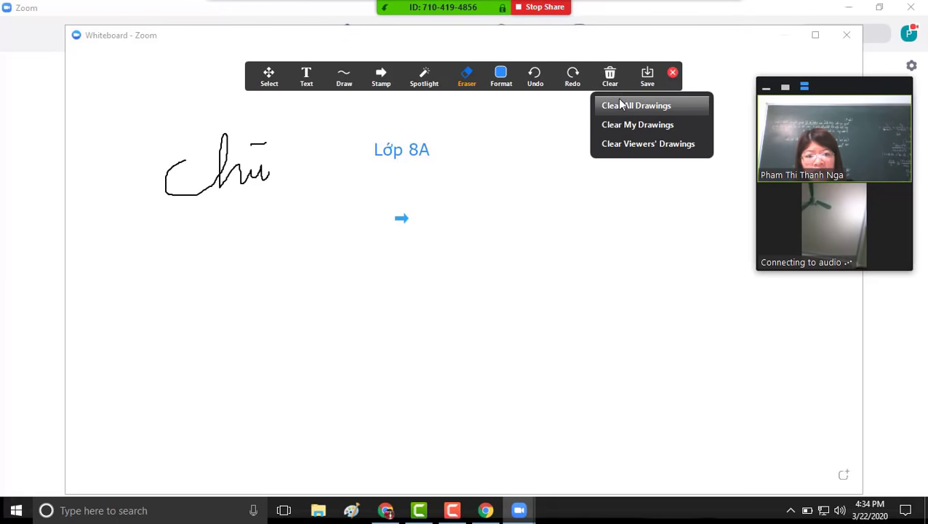
click(619, 101)
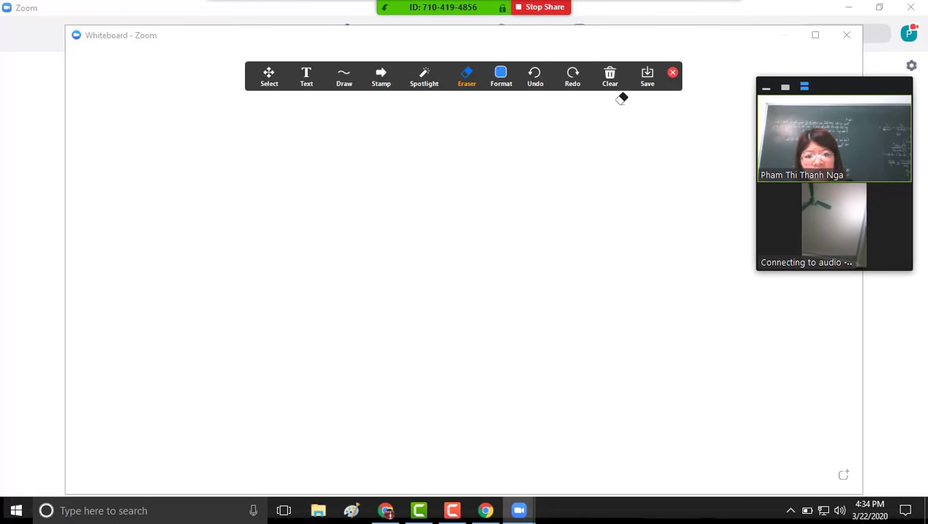
click(673, 72)
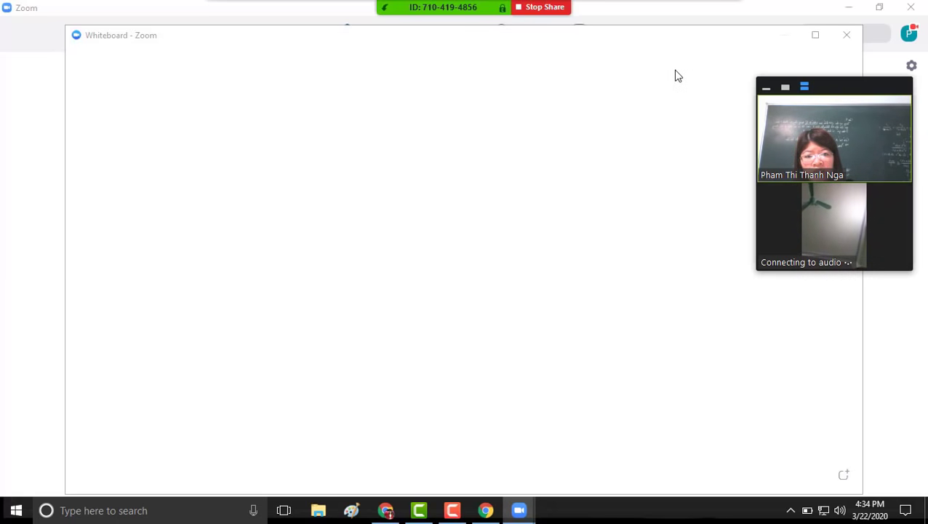
click(545, 9)
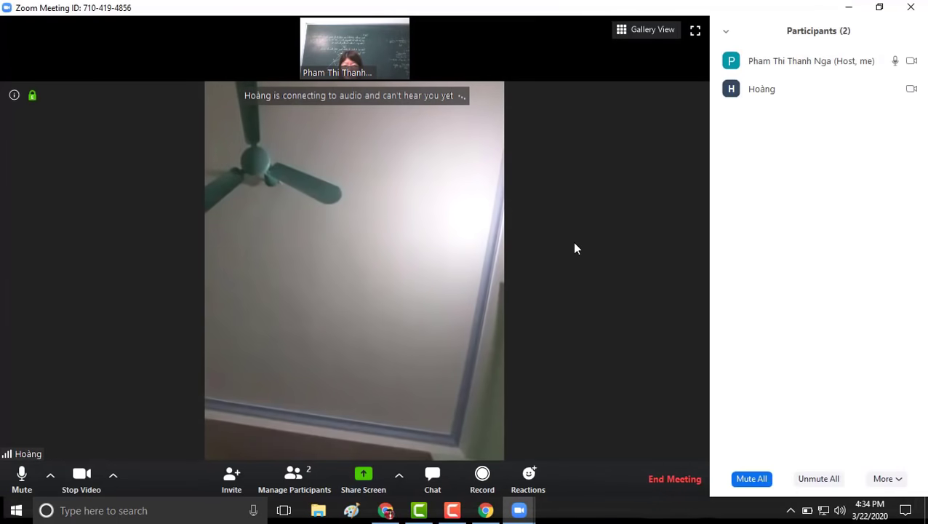
Step: Share the entire screen and minimize the Zoom home window
click(364, 484)
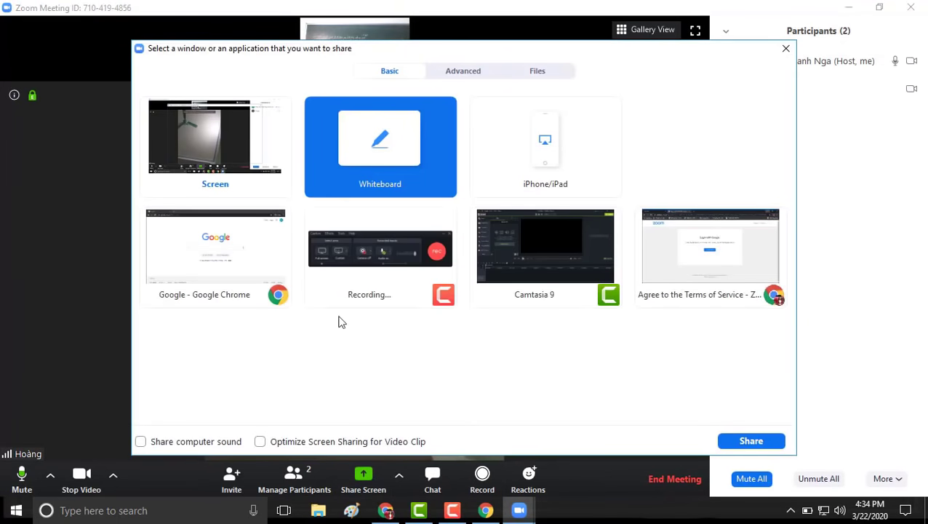
click(218, 184)
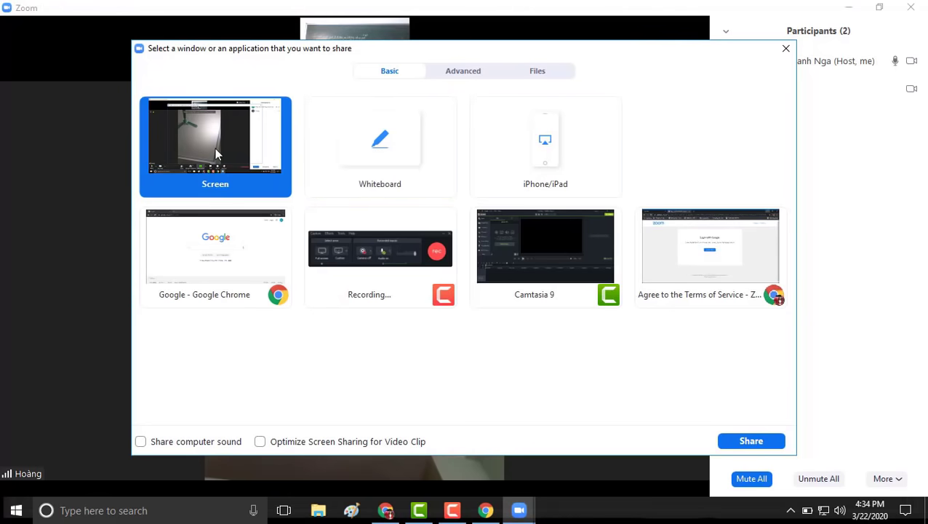
click(752, 441)
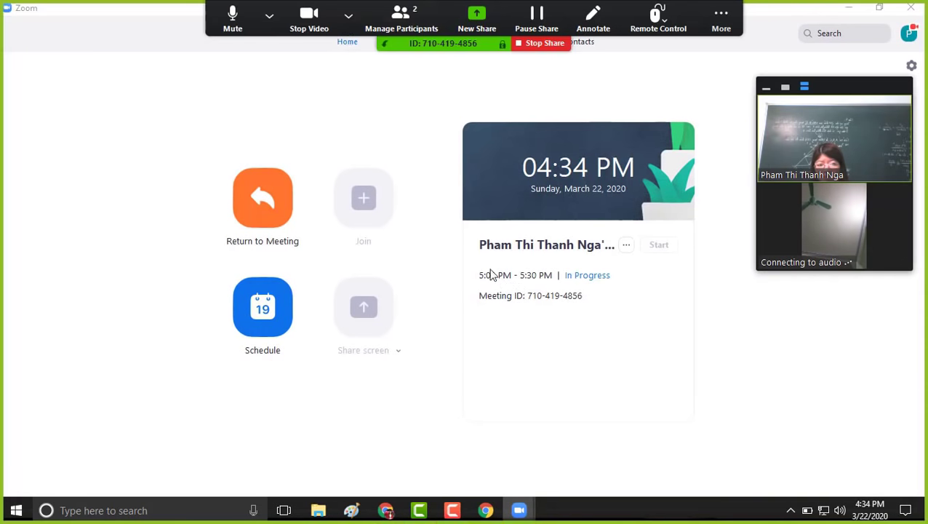
click(849, 8)
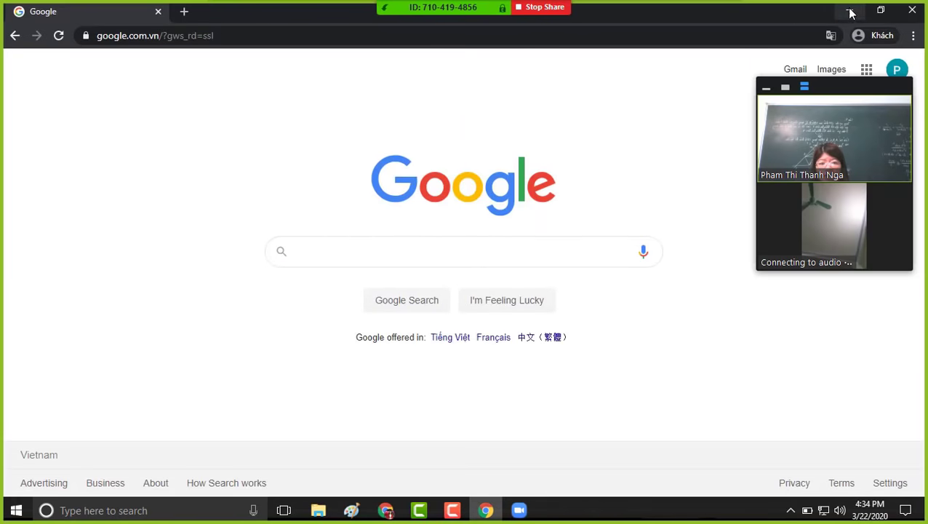
Step: Refresh the desktop twice
right_click(458, 172)
click(514, 221)
right_click(497, 209)
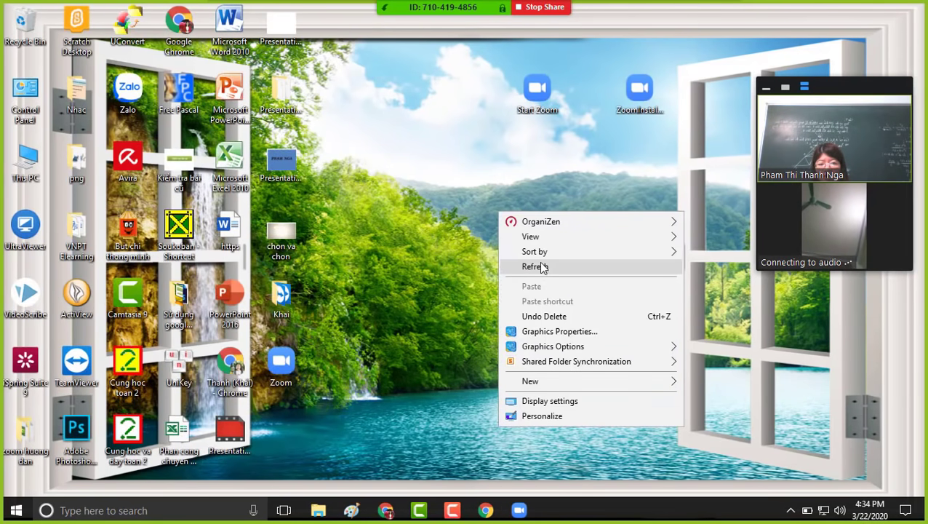
click(542, 267)
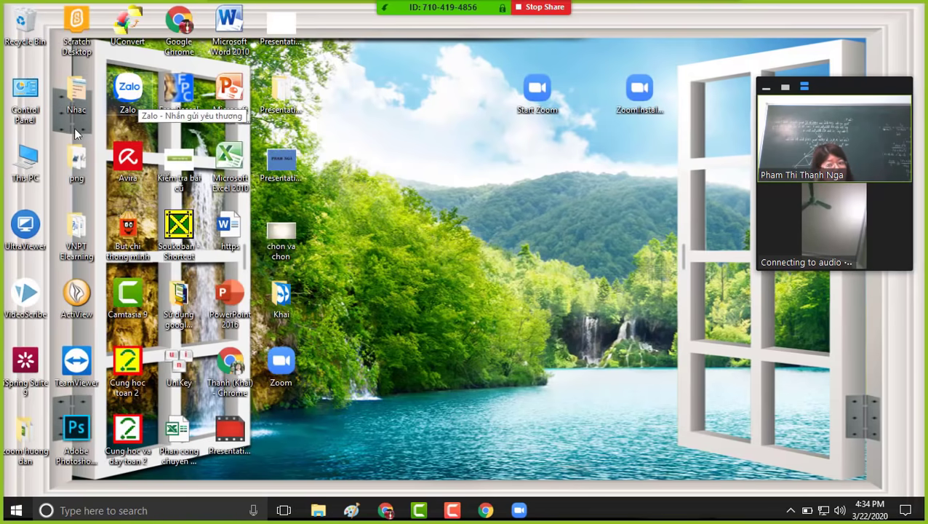
Step: Open the math exercise PDF in D:\35 Đề ôn luyện và phát triển via This PC
double_click(27, 159)
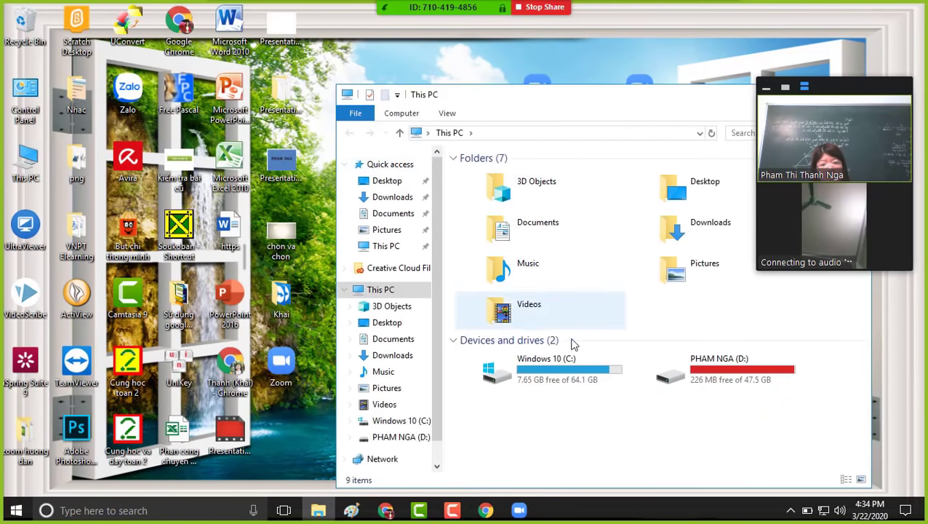
double_click(728, 367)
double_click(517, 178)
double_click(544, 176)
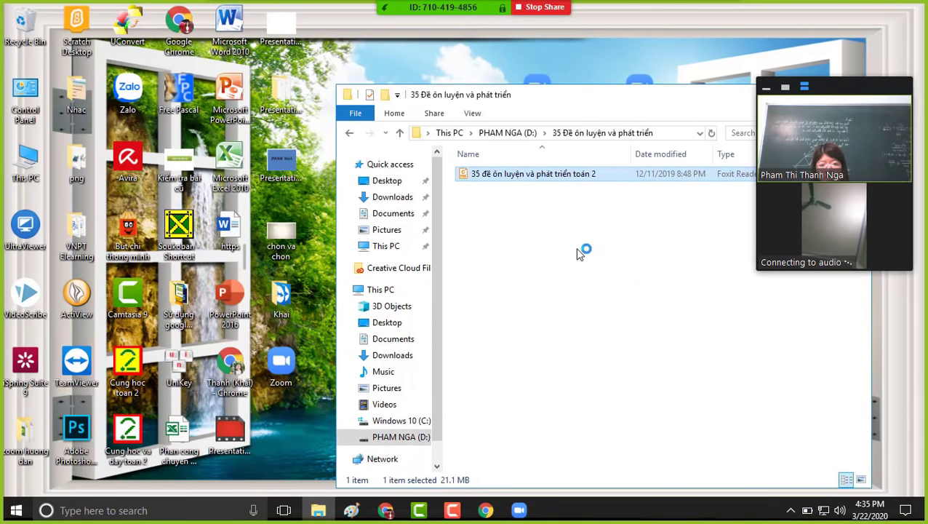
Step: Scroll the math PDF to around page 50, then minimize Foxit Reader
scroll(569, 237, down, 3)
scroll(569, 236, down, 10)
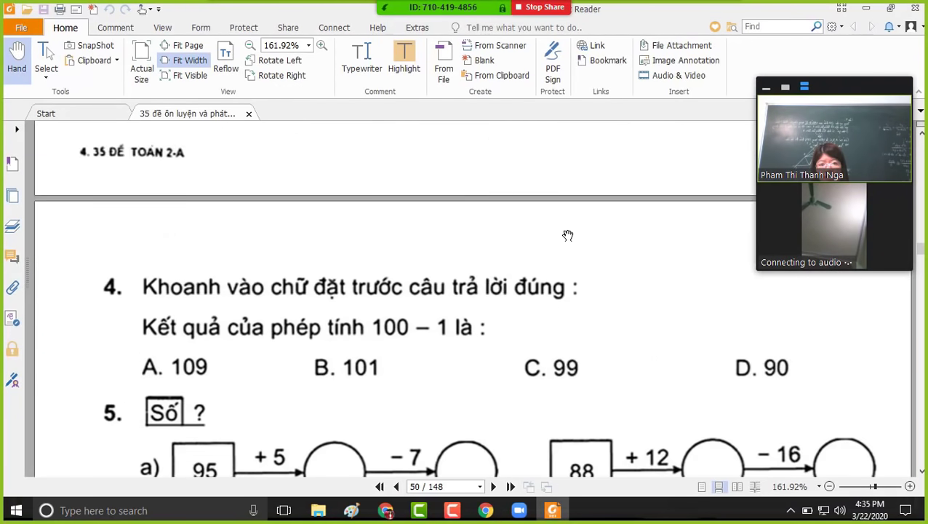
scroll(568, 236, down, 10)
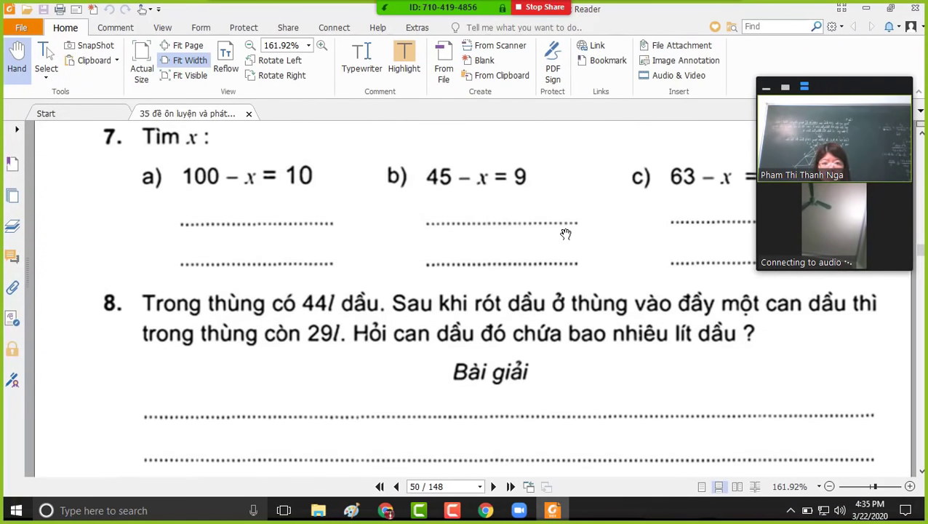
click(870, 11)
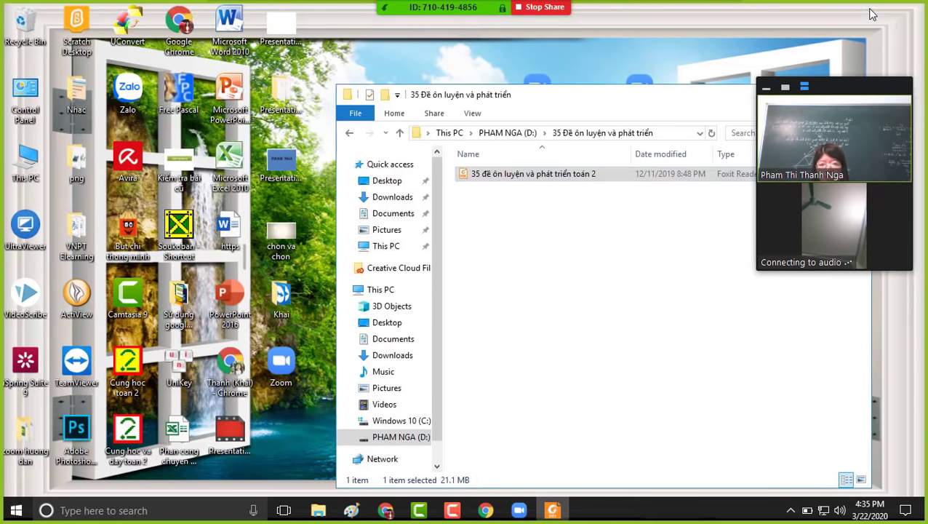
Step: Launch PowerPoint 2010, open the recent 16-slide TIN HỌC 8 lesson deck, and stop screen sharing
double_click(243, 95)
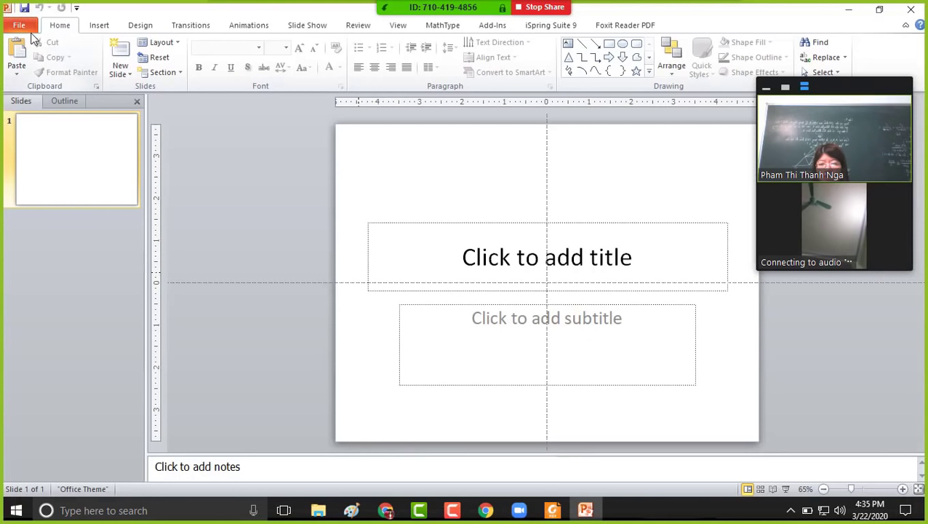
click(19, 26)
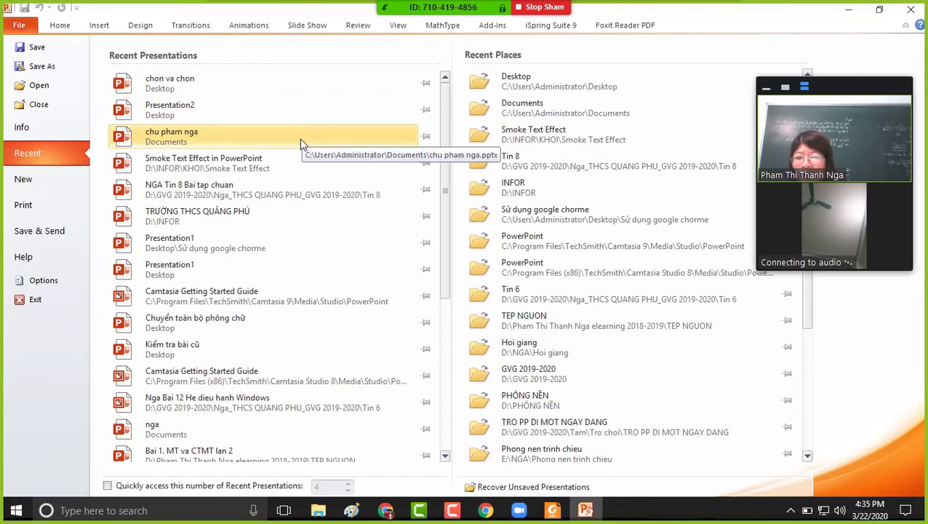
click(291, 193)
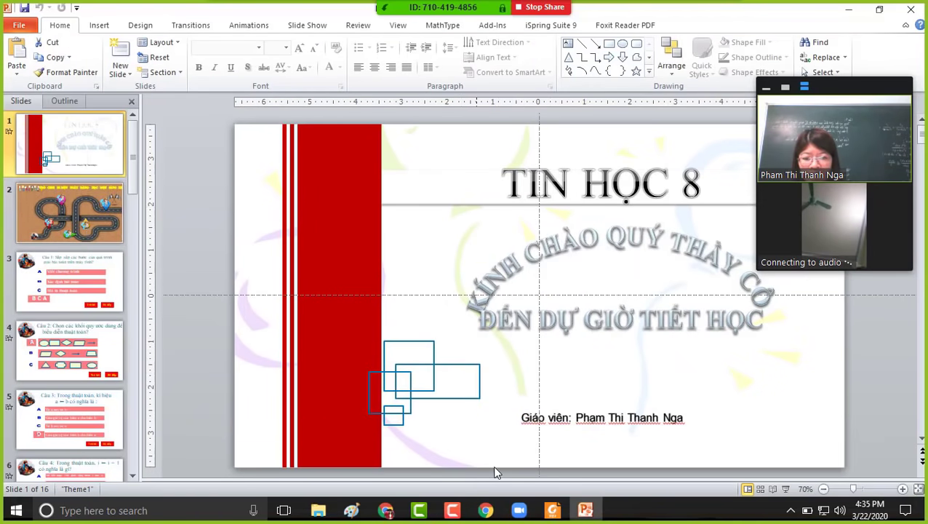
click(543, 8)
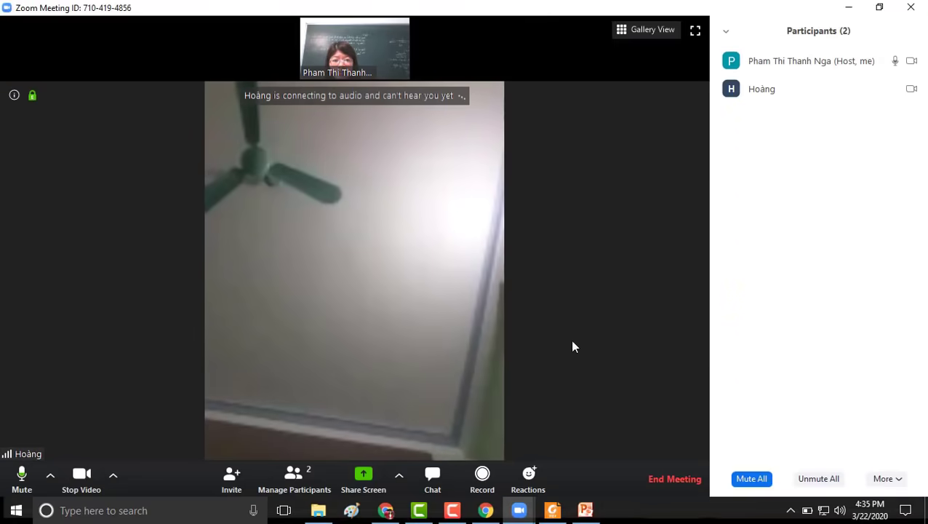
Step: Share just the PowerPoint window showing the TIN HỌC 8 title slide
click(377, 490)
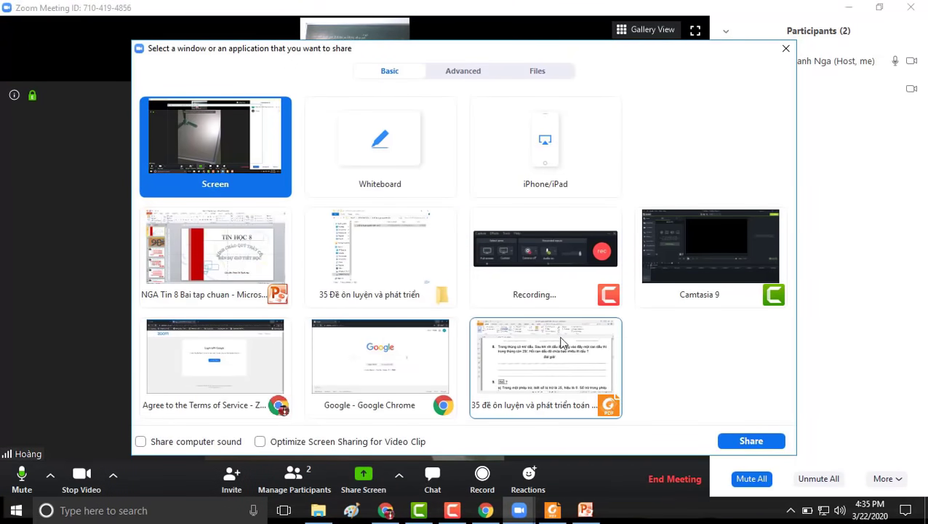
click(203, 256)
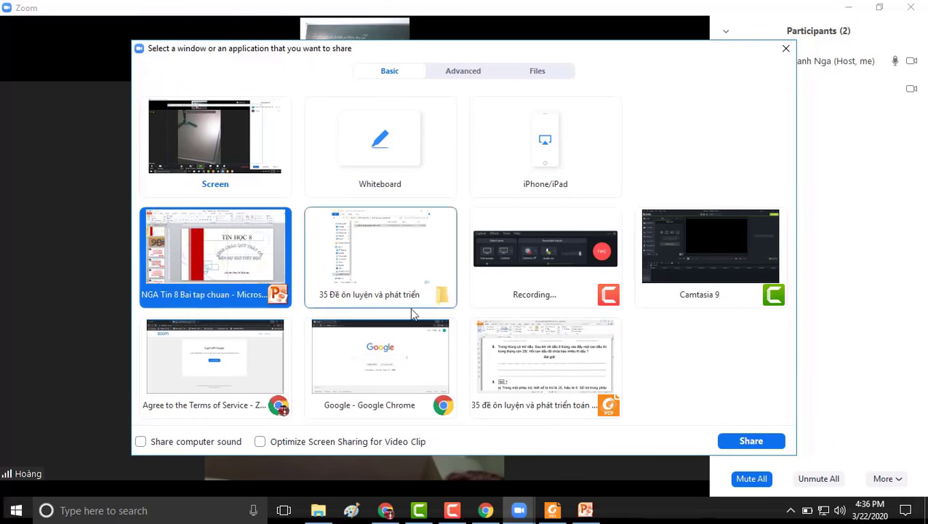
click(751, 441)
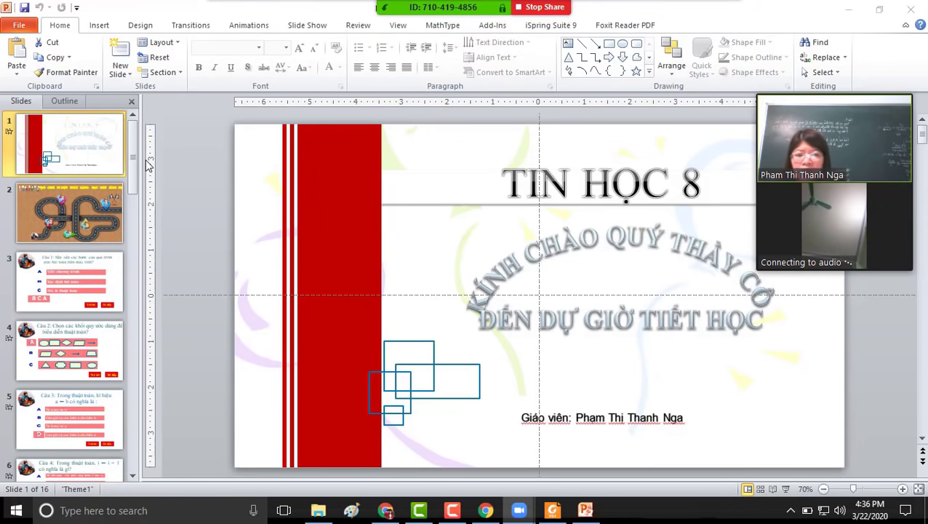
Step: Present the slideshow through the racetrack kart and pin-1 figure animations to question 1, then exit
click(786, 490)
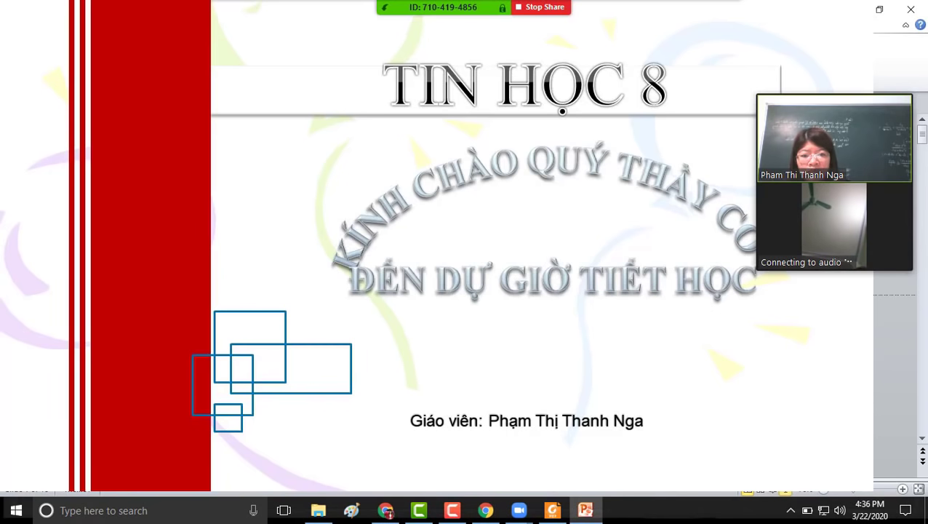
key(Right)
click(126, 426)
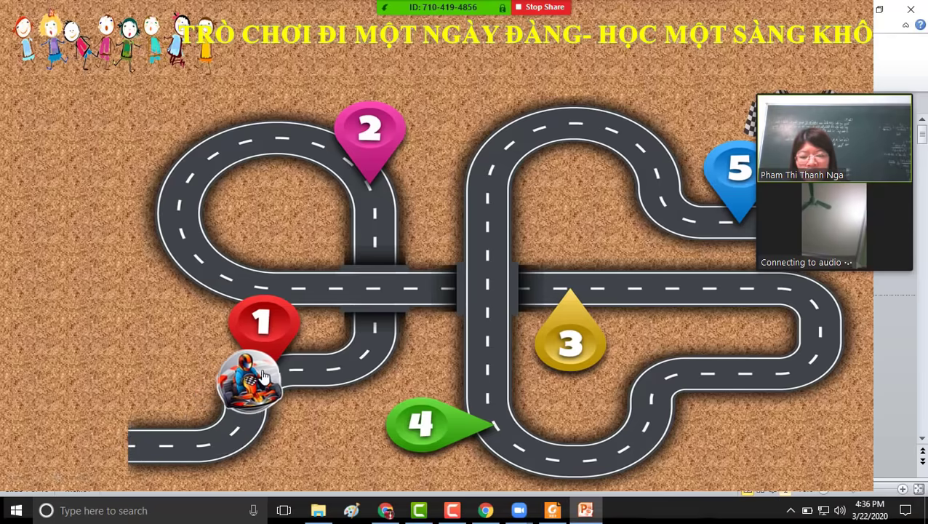
click(281, 326)
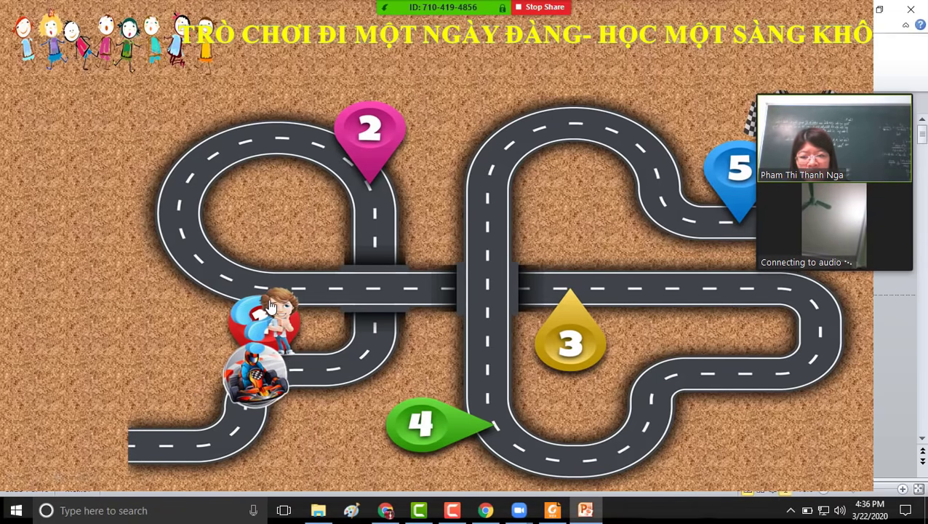
click(270, 306)
key(Escape)
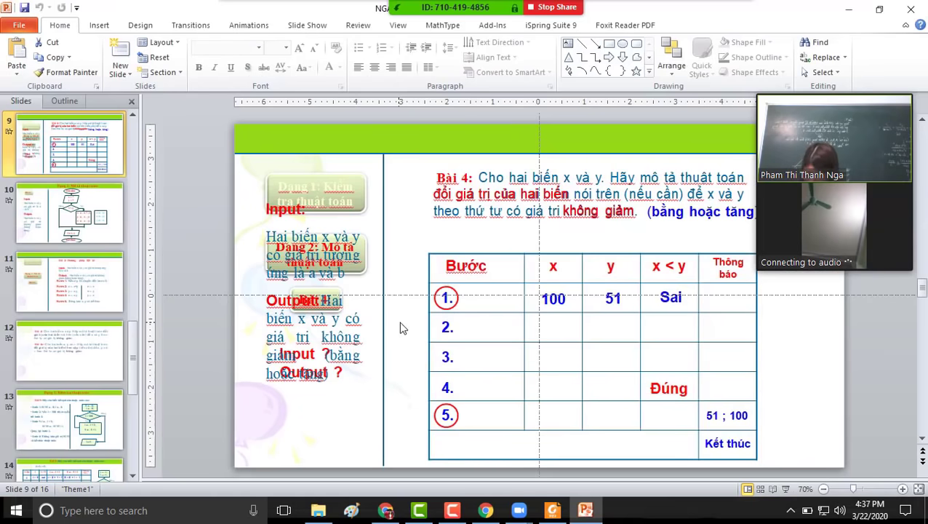